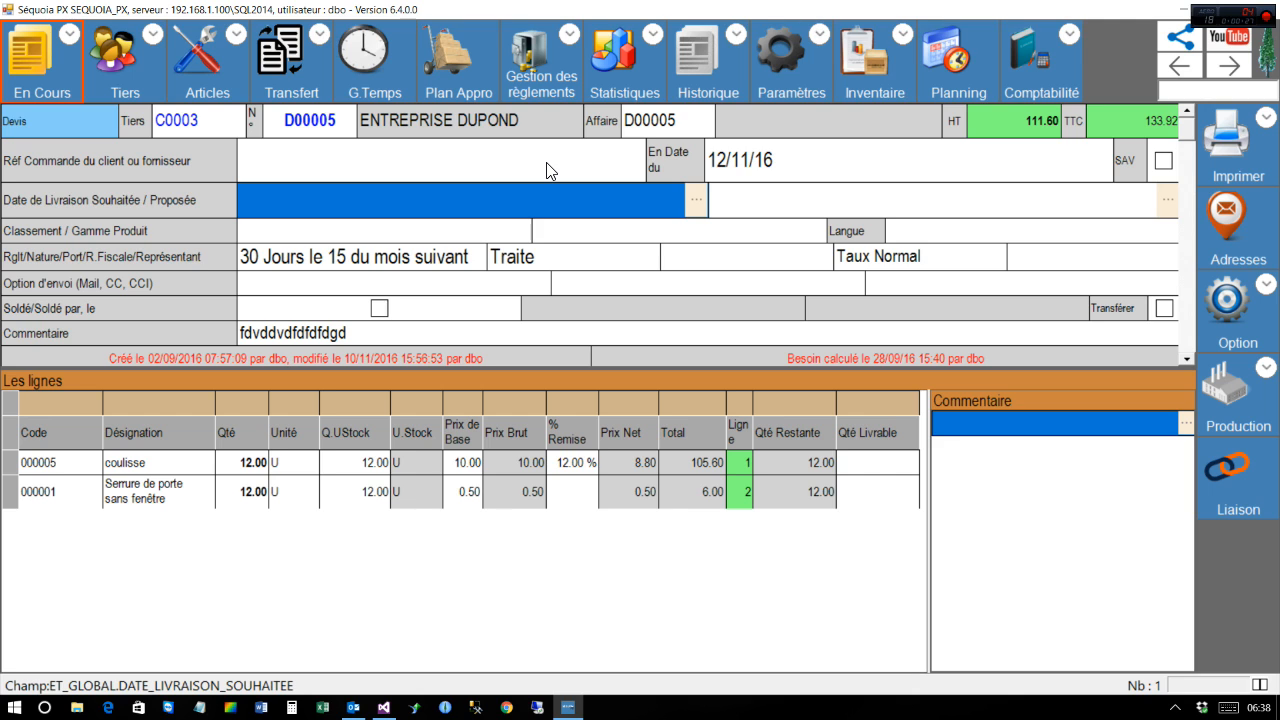
Step: Open the Personnel list under Tiers and examine the user groups and associated menus assigned to each employee
click(98, 50)
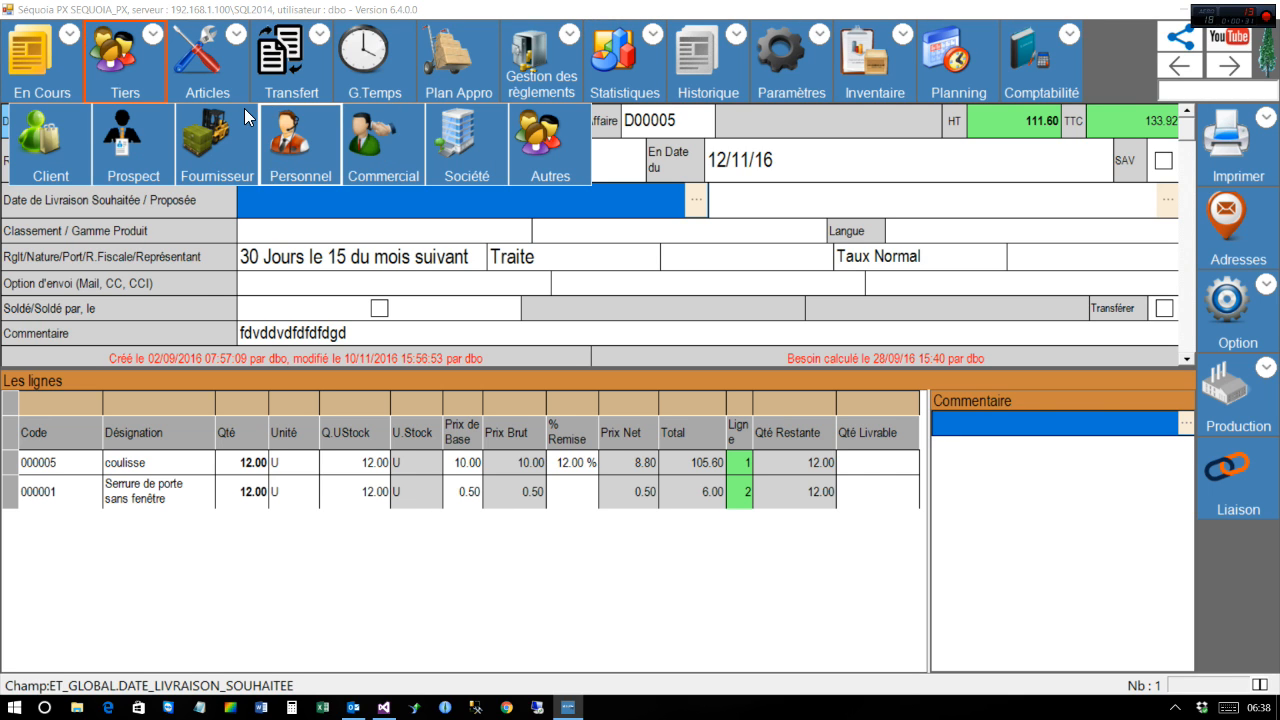
click(298, 142)
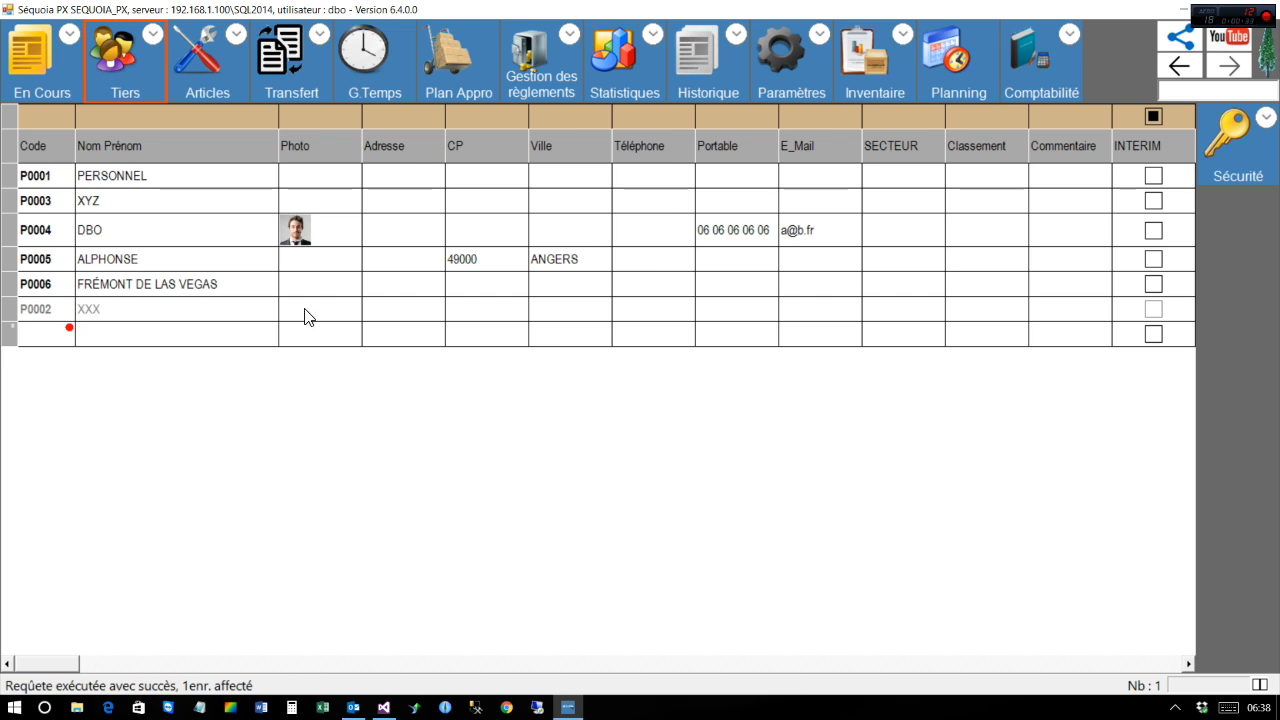
double_click(161, 217)
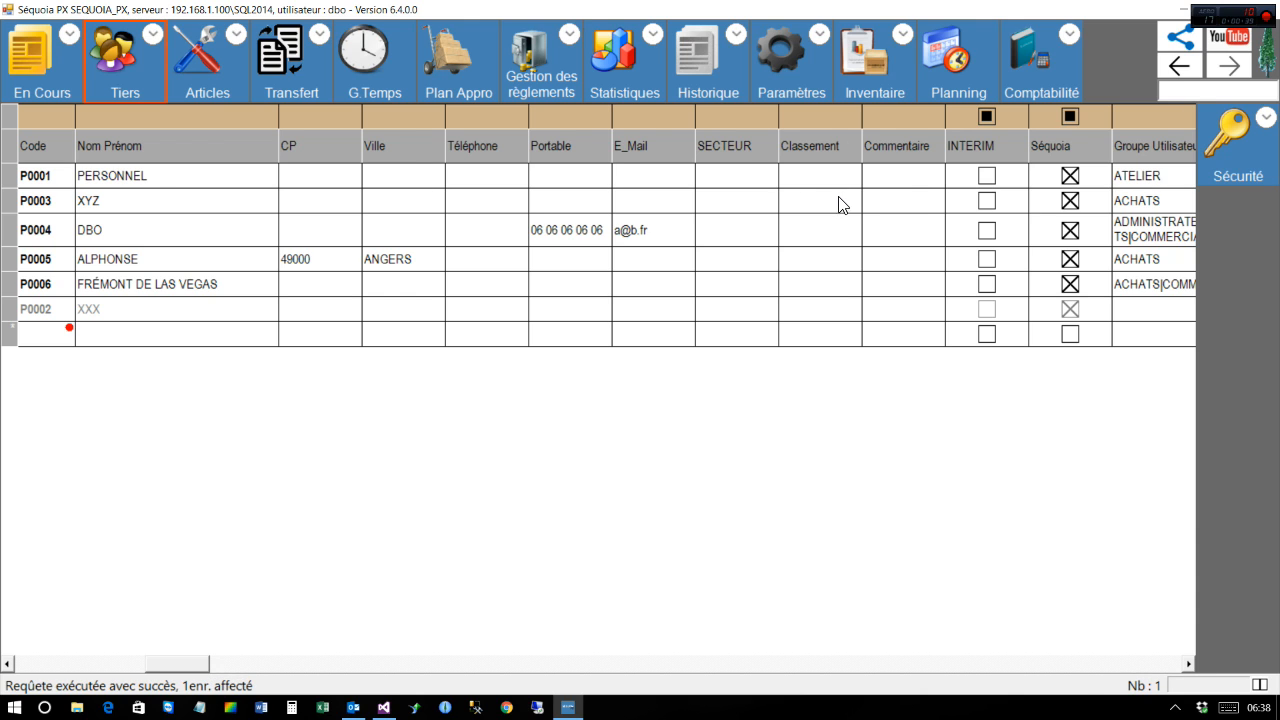
key(Tab)
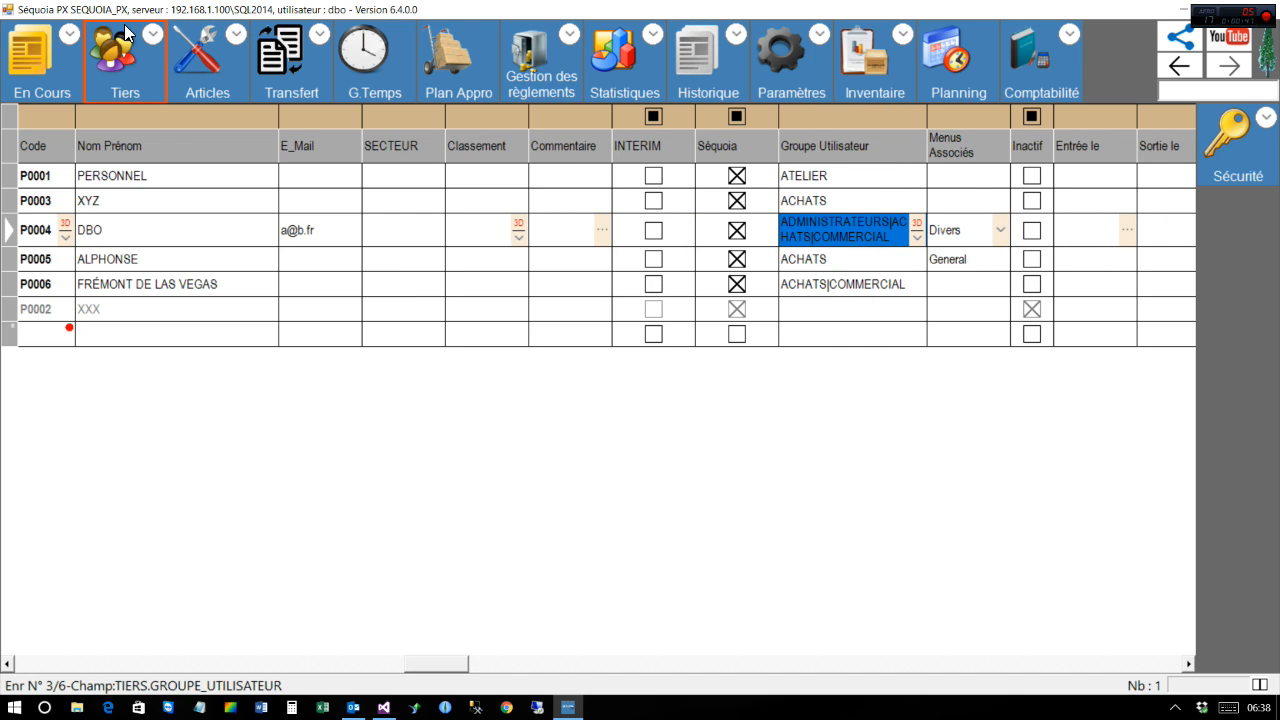
click(104, 76)
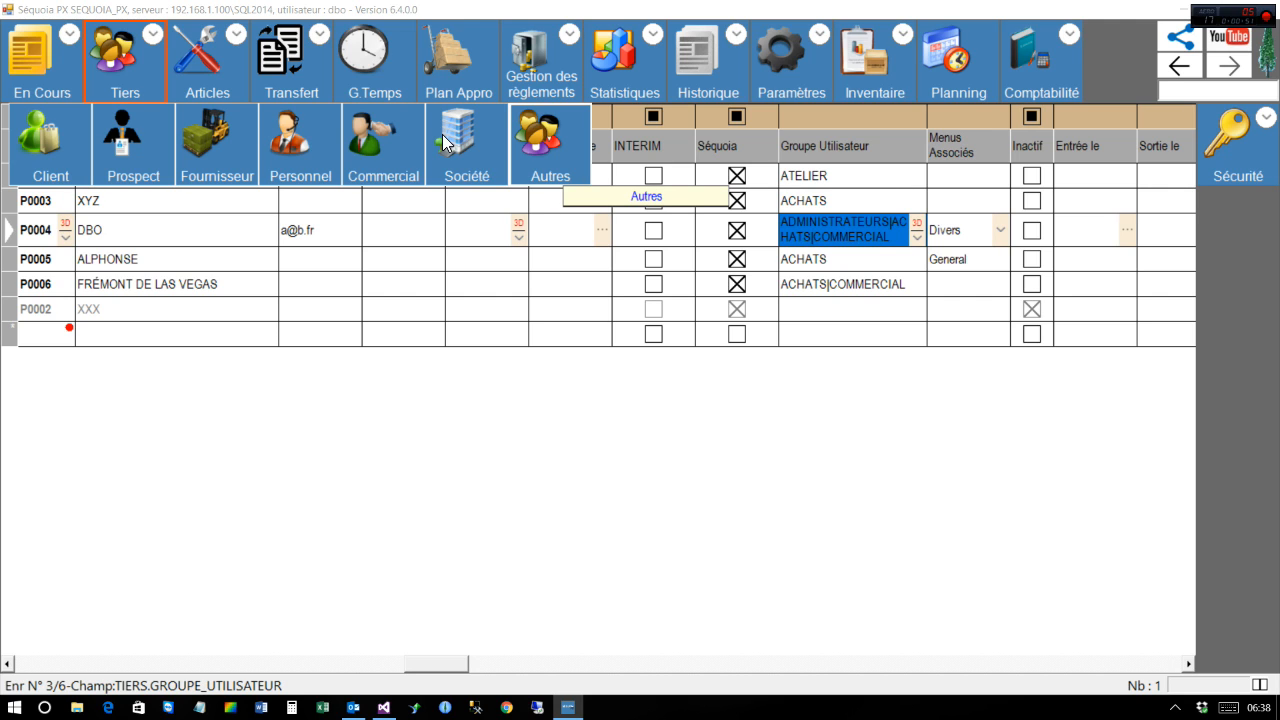
click(706, 138)
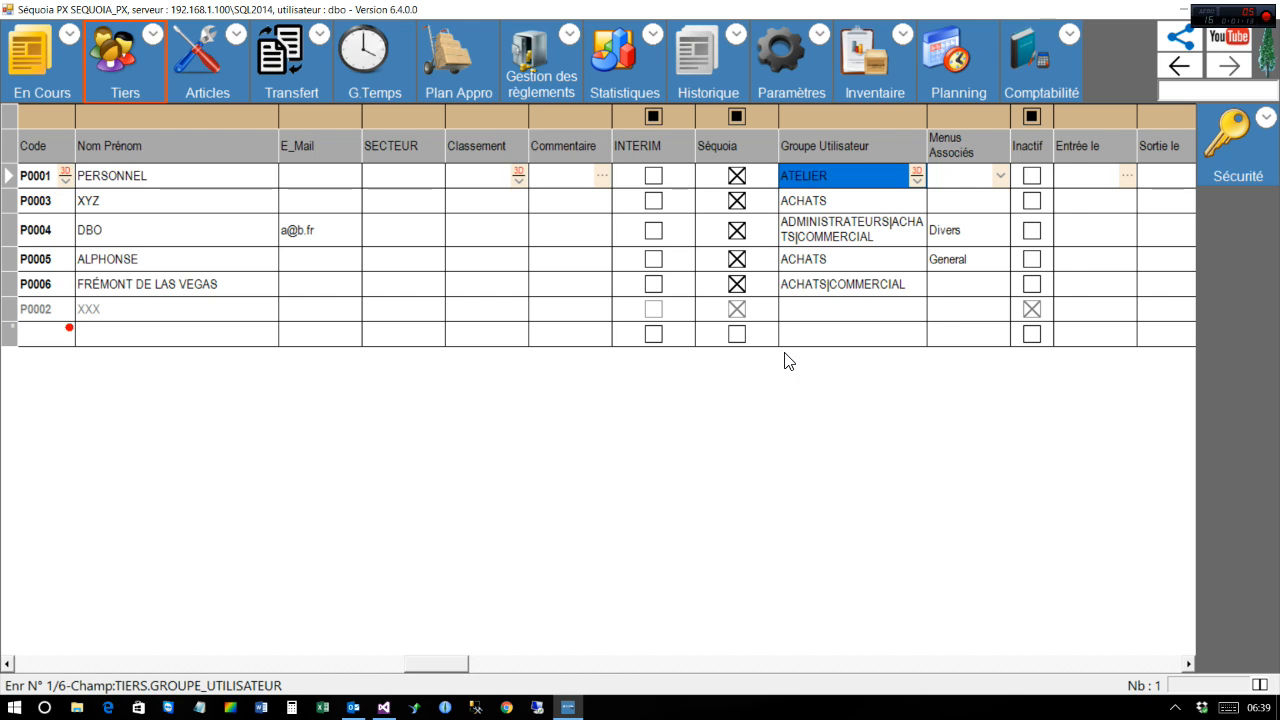
click(928, 664)
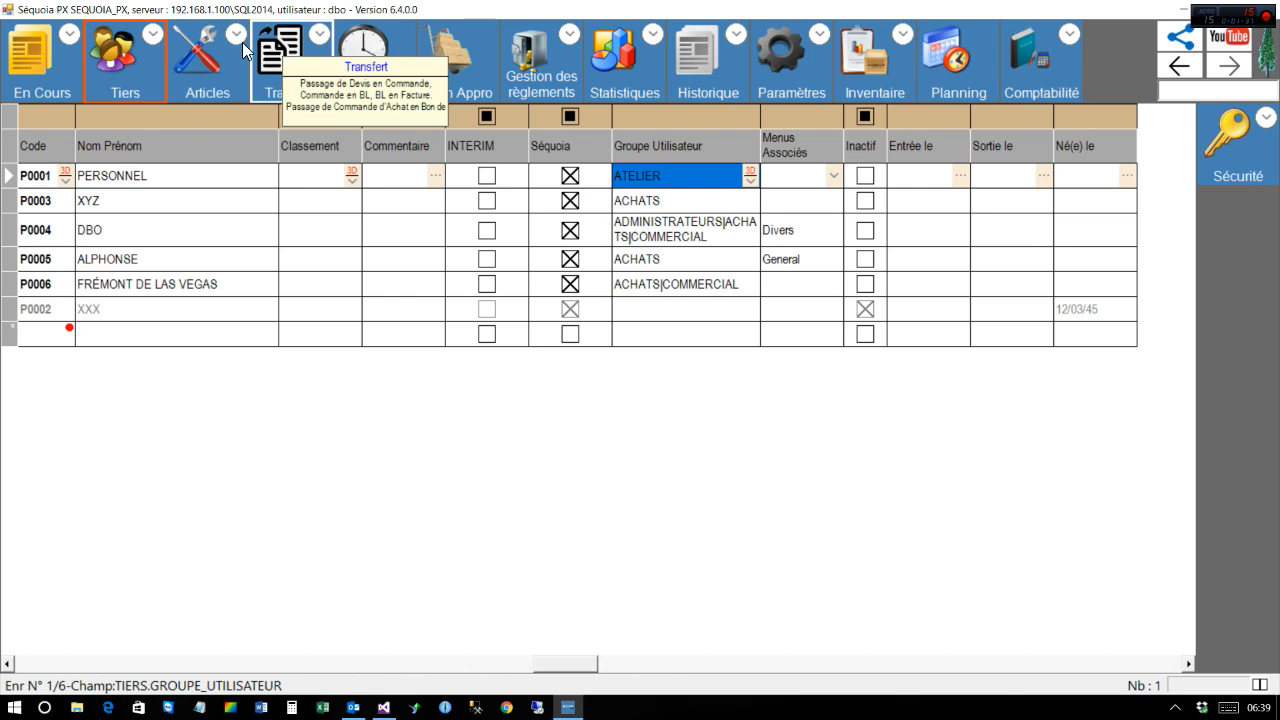
Step: Open the properties of the Client action under Tiers and display the settings of its Polymorphe action
click(124, 40)
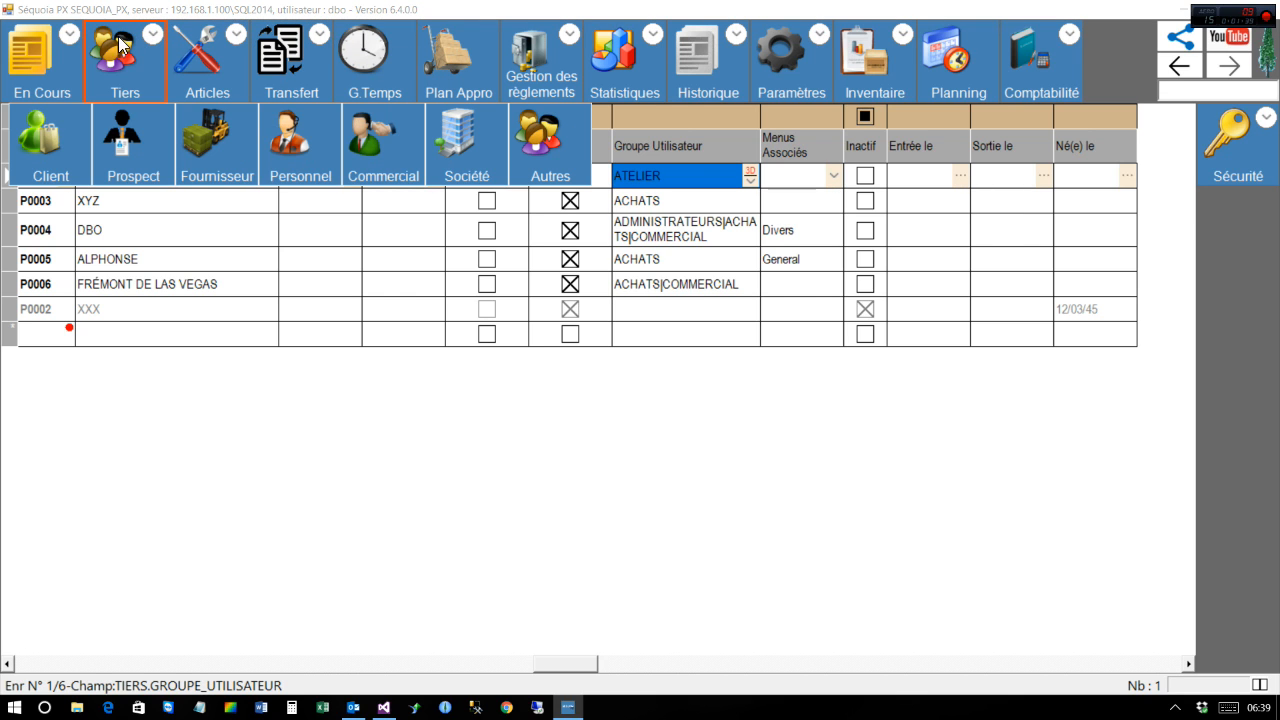
right_click(51, 135)
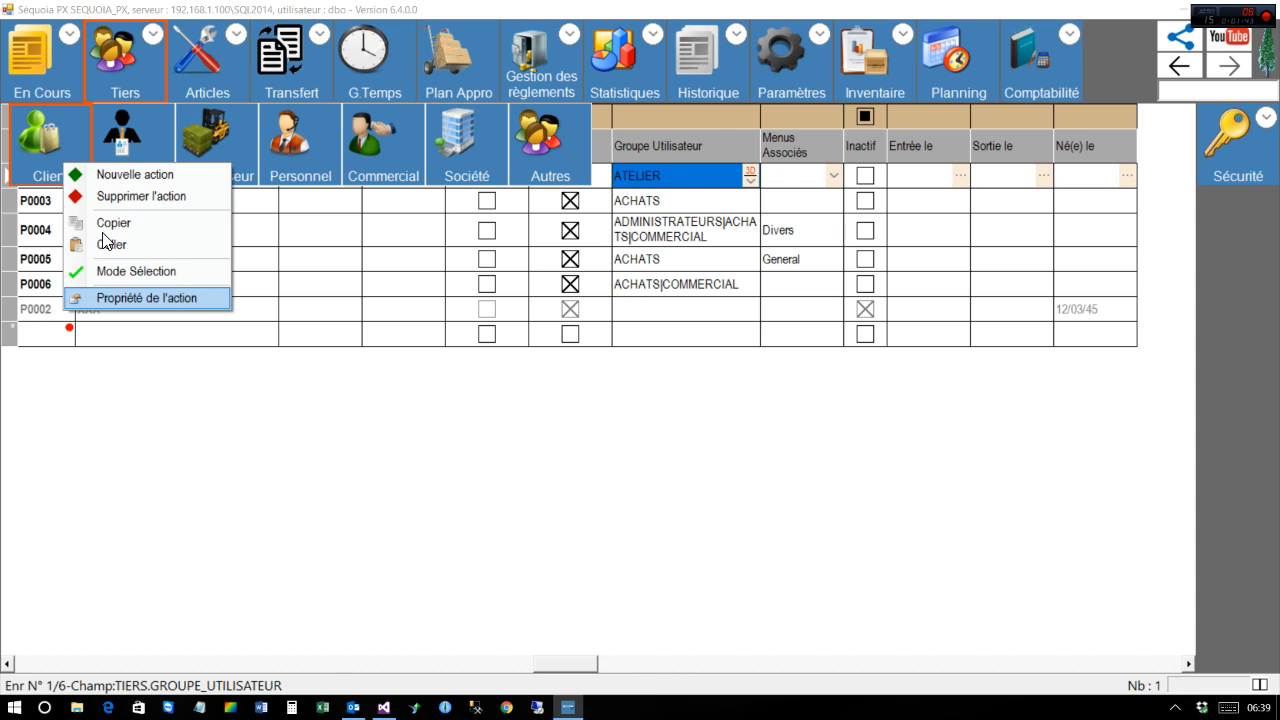
click(130, 297)
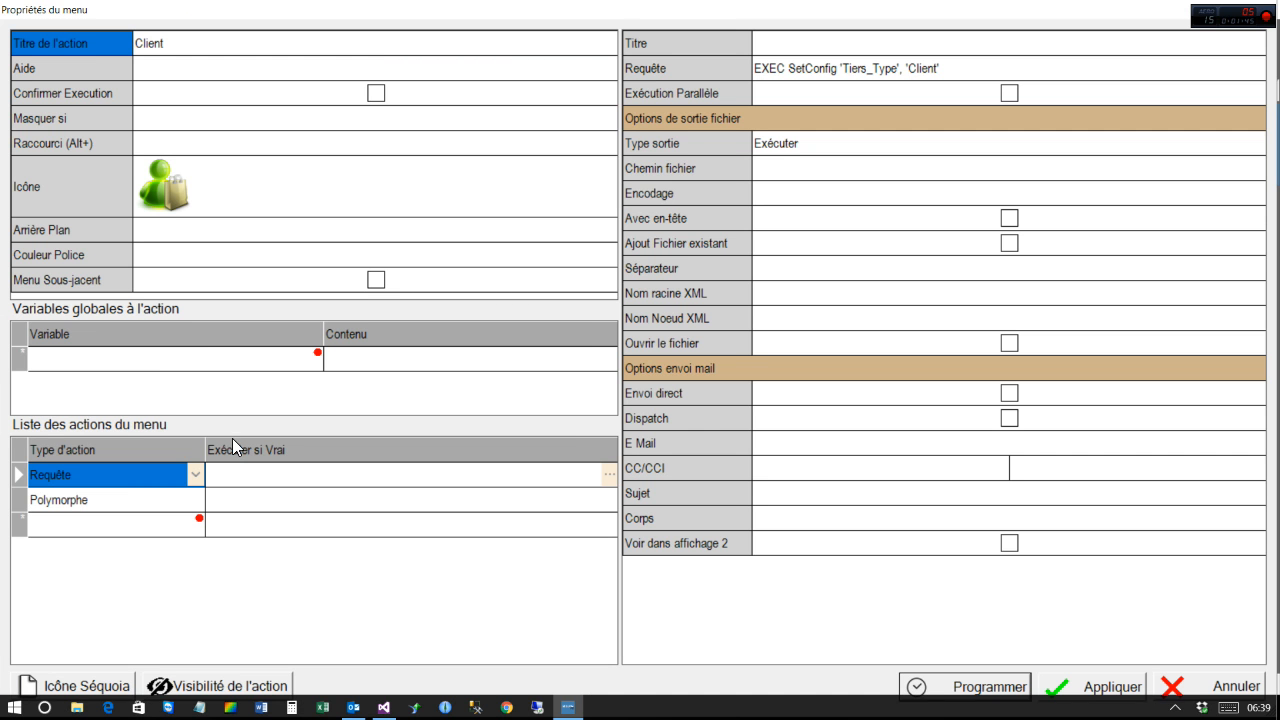
key(Down)
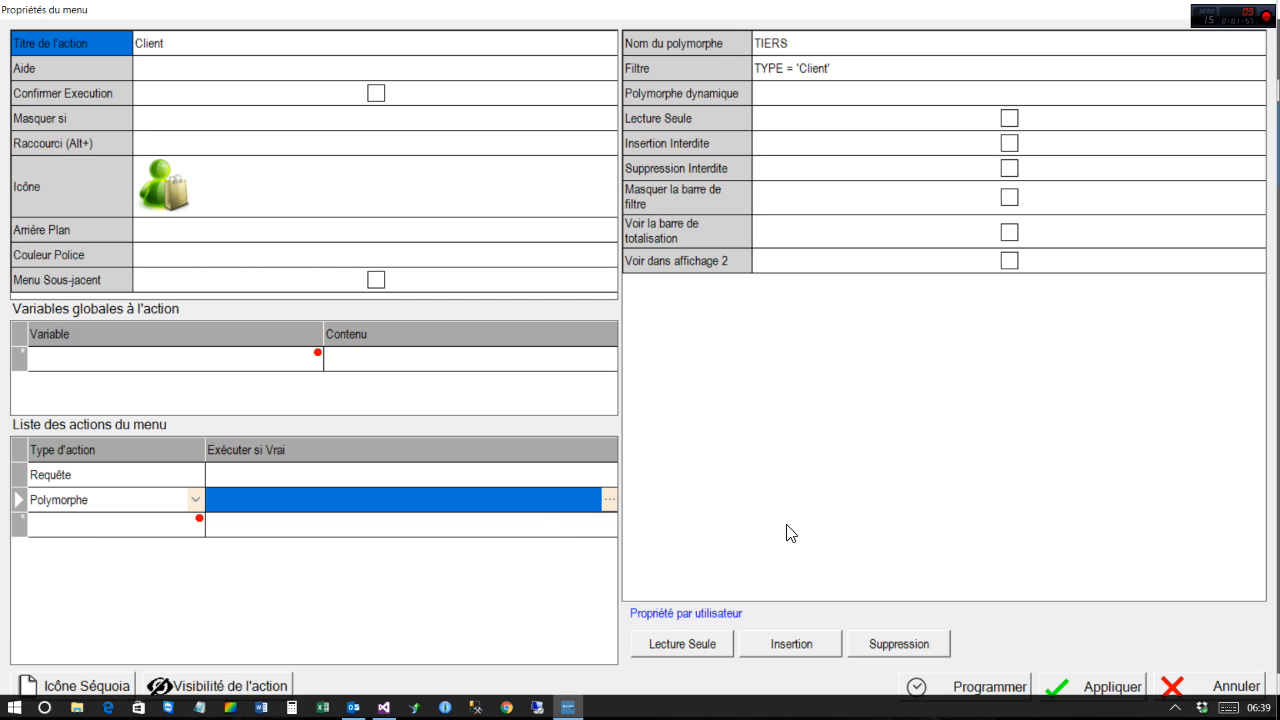
Step: Make the Client action's TIERS polymorphe read-only for the ADMINISTRATEURS group through its per-user properties
click(777, 96)
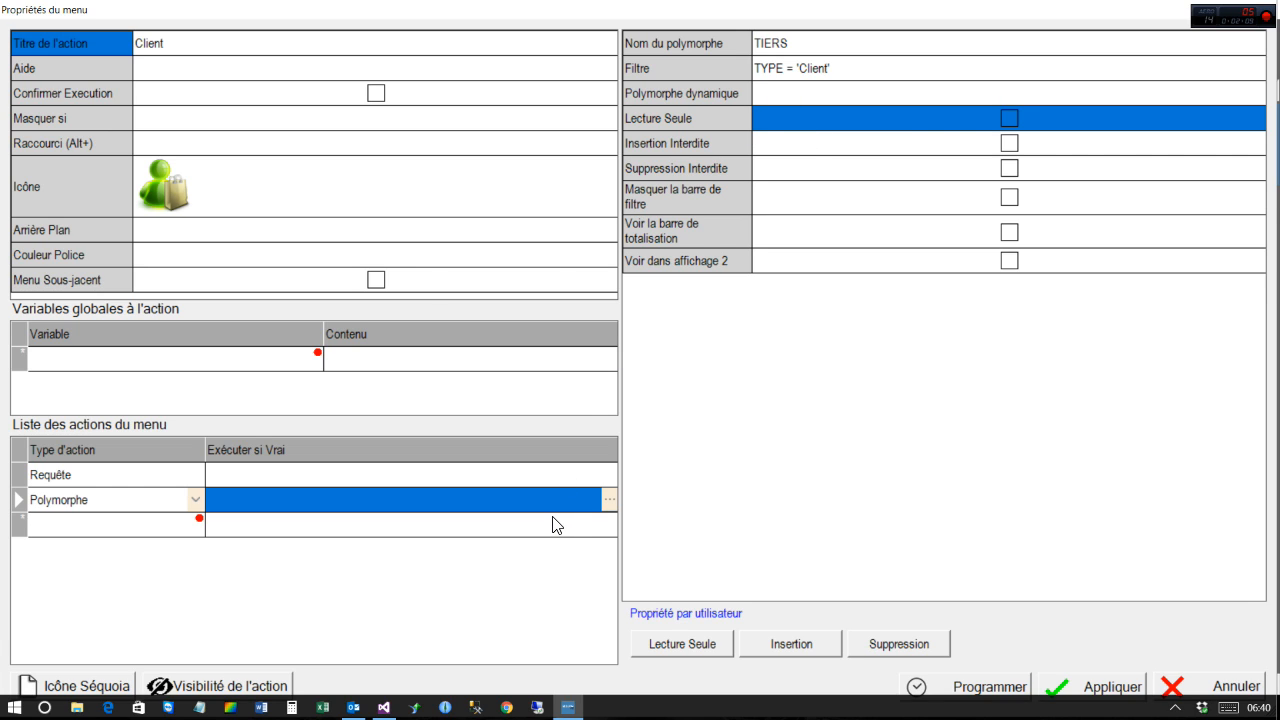
key(Return)
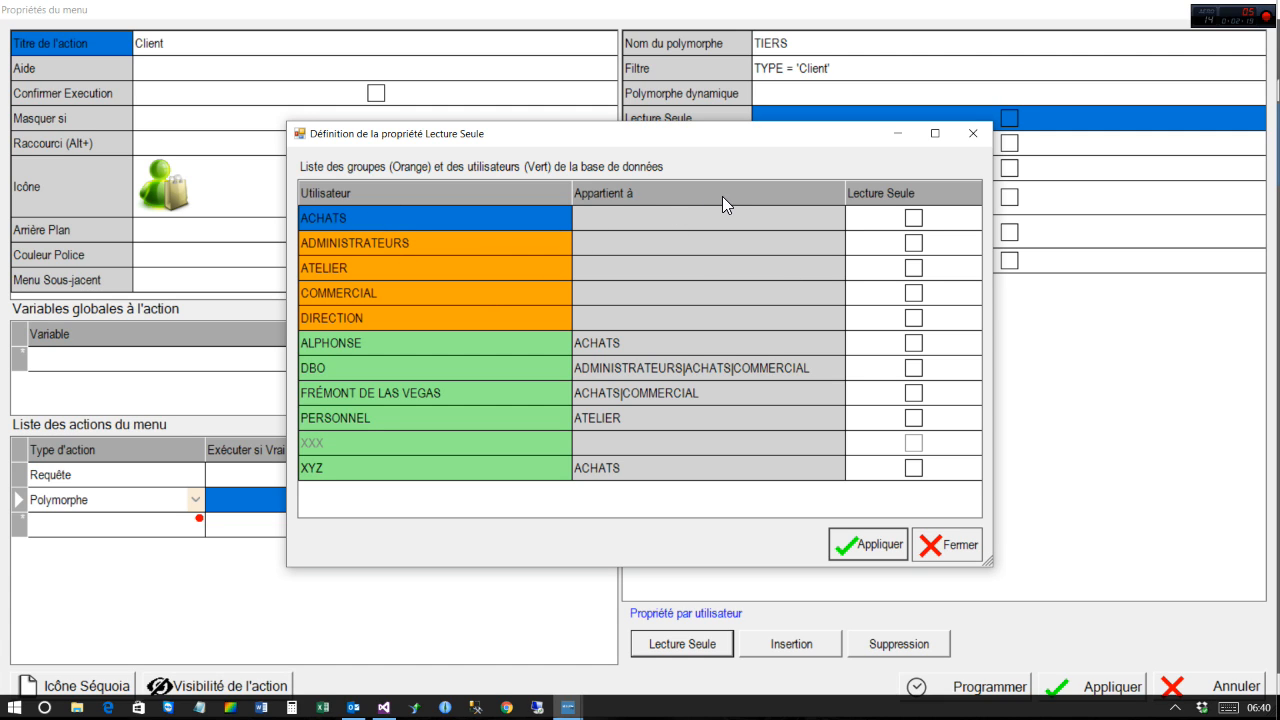
click(914, 243)
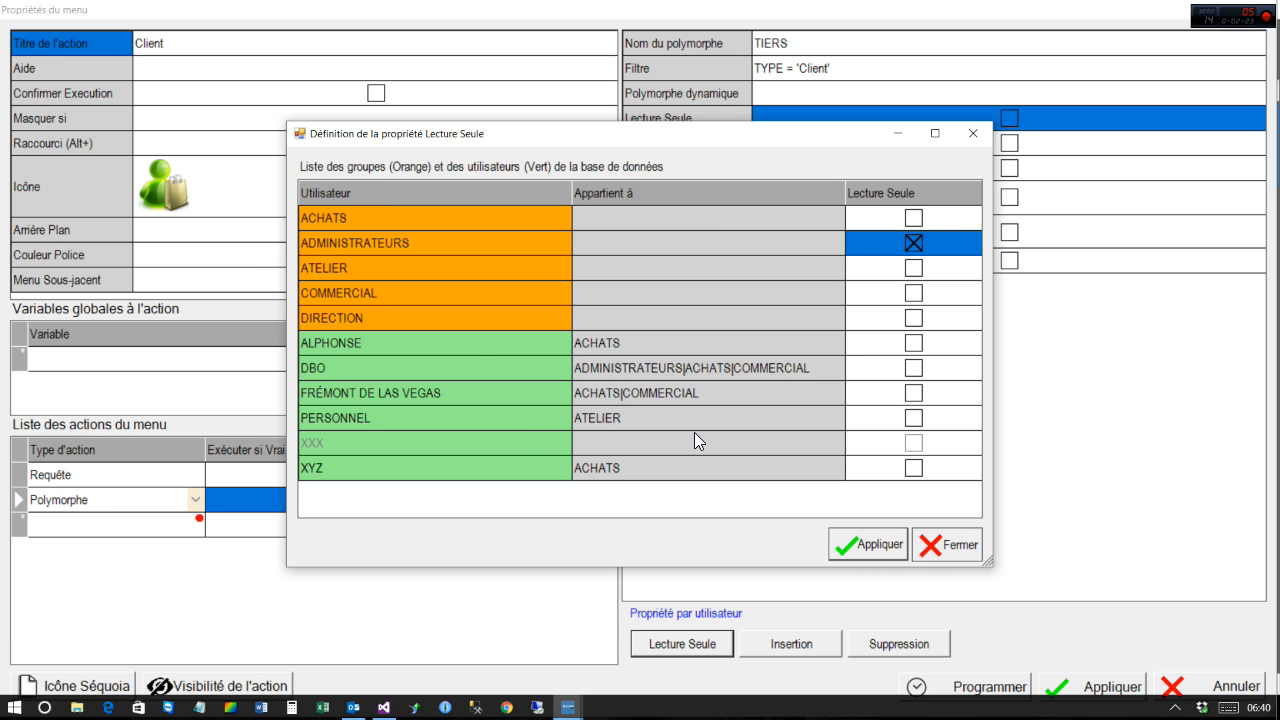
click(868, 544)
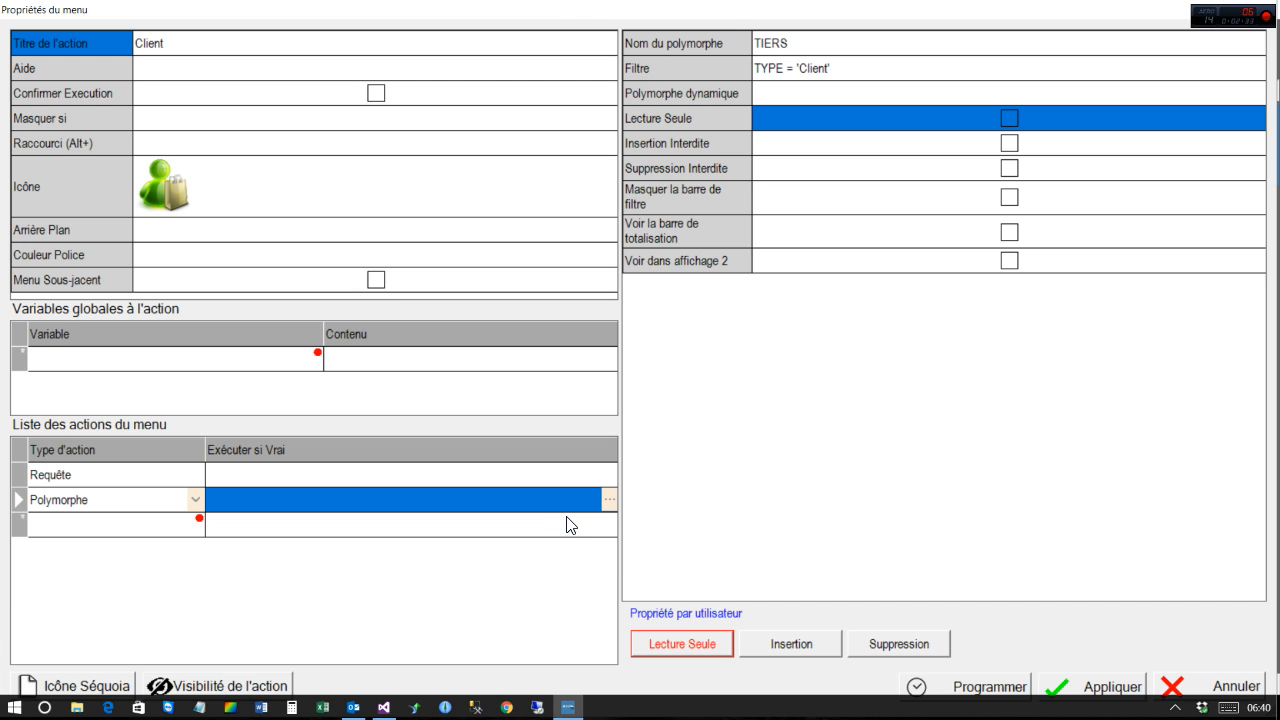
Step: Remove the read-only restriction from the ADMINISTRATEURS group in the Client action
key(space)
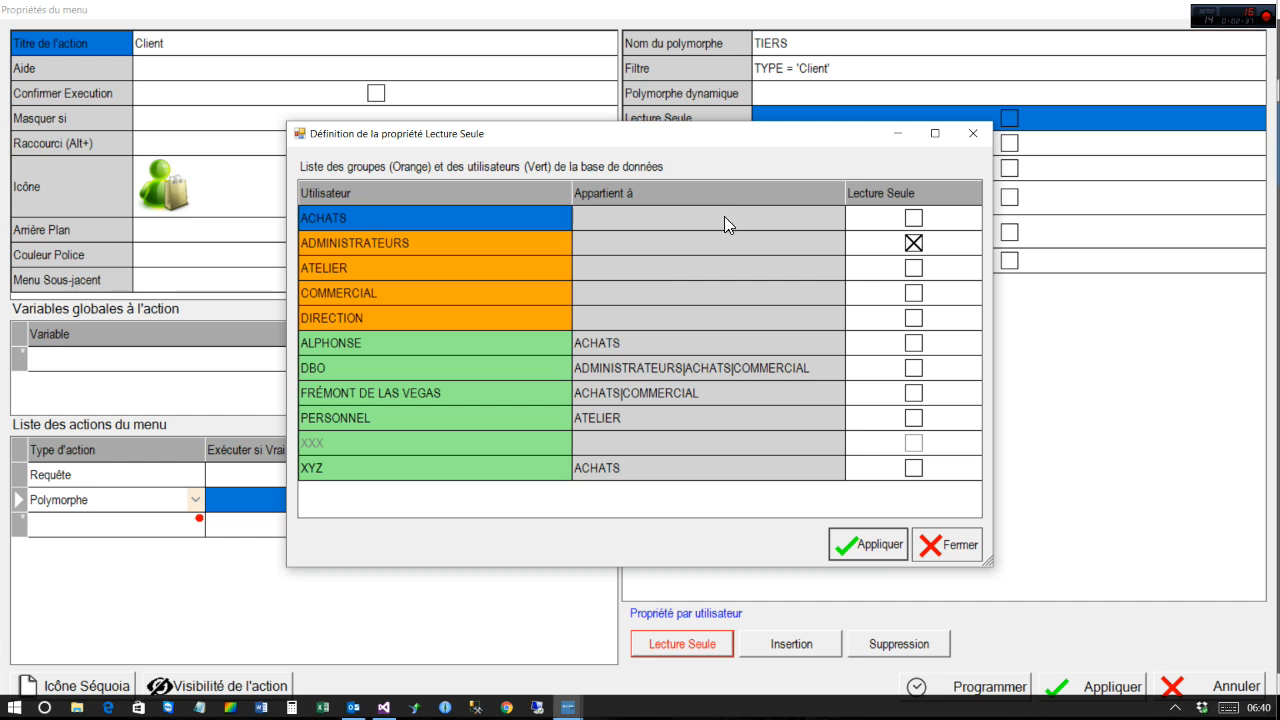
click(914, 244)
click(866, 542)
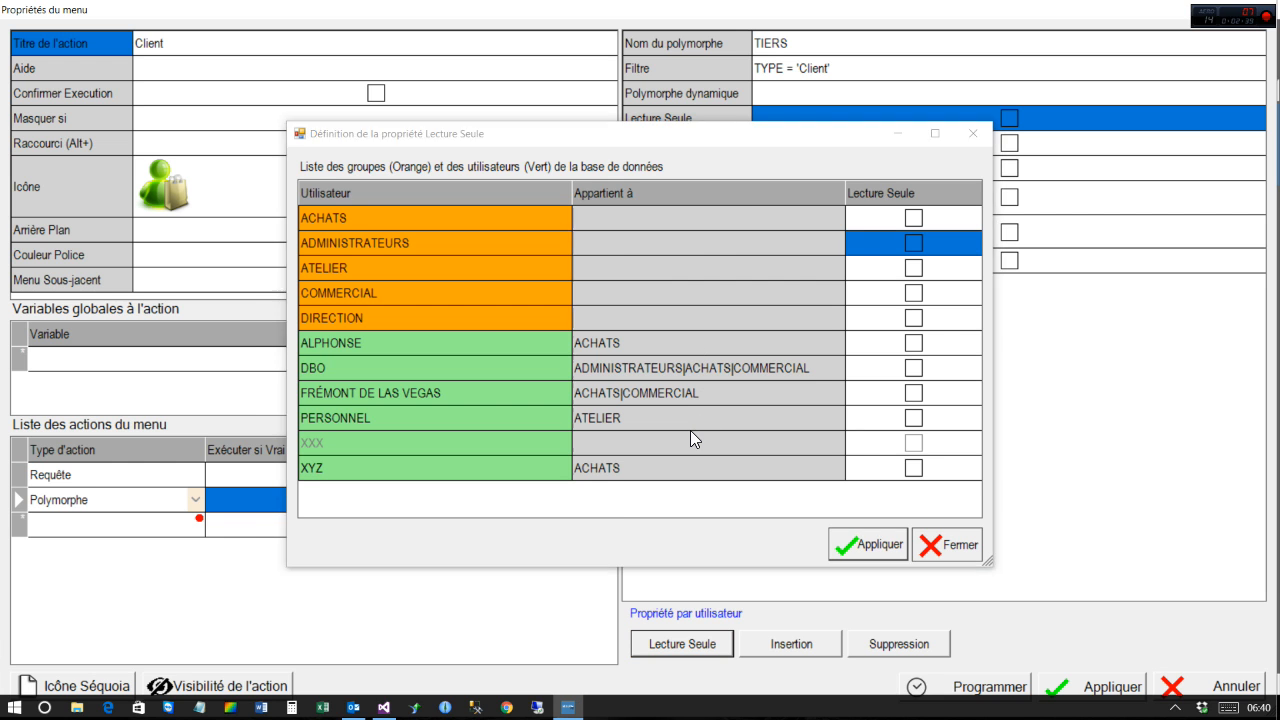
Step: Forbid insertion in the Client action's polymorphe for the first listed user and the PERSONNEL user
key(Tab)
key(space)
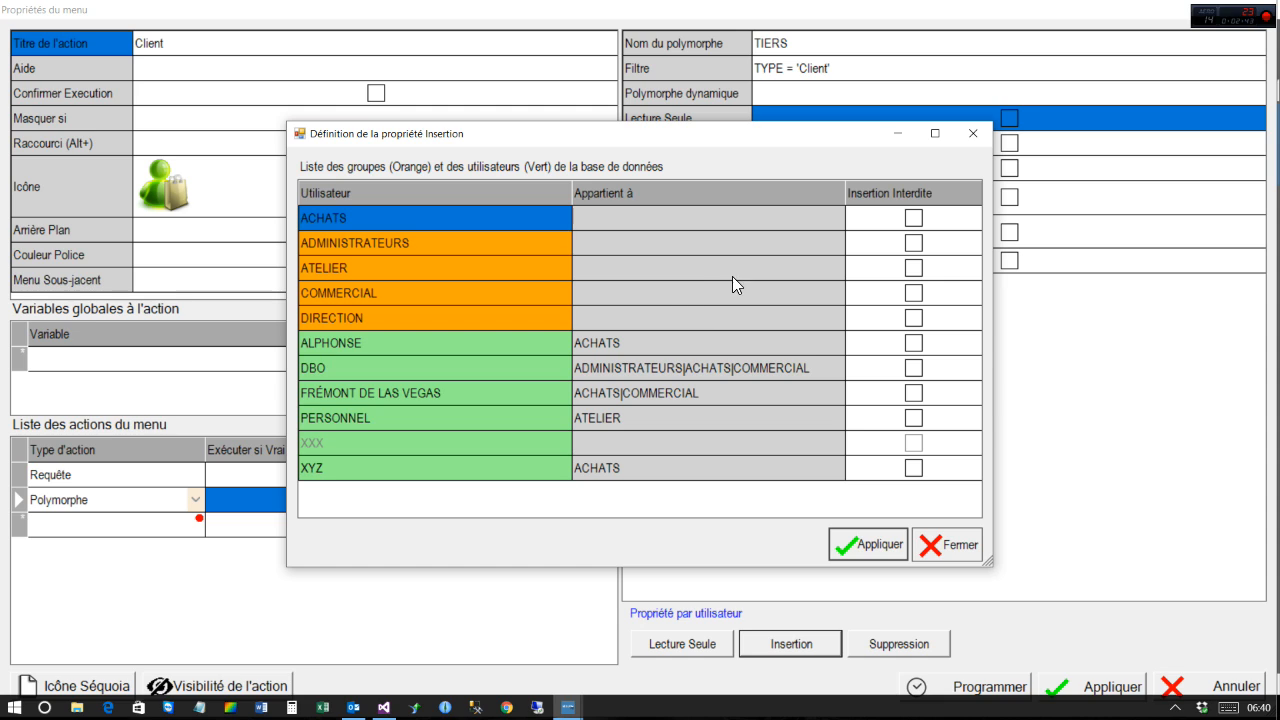
click(914, 343)
click(914, 418)
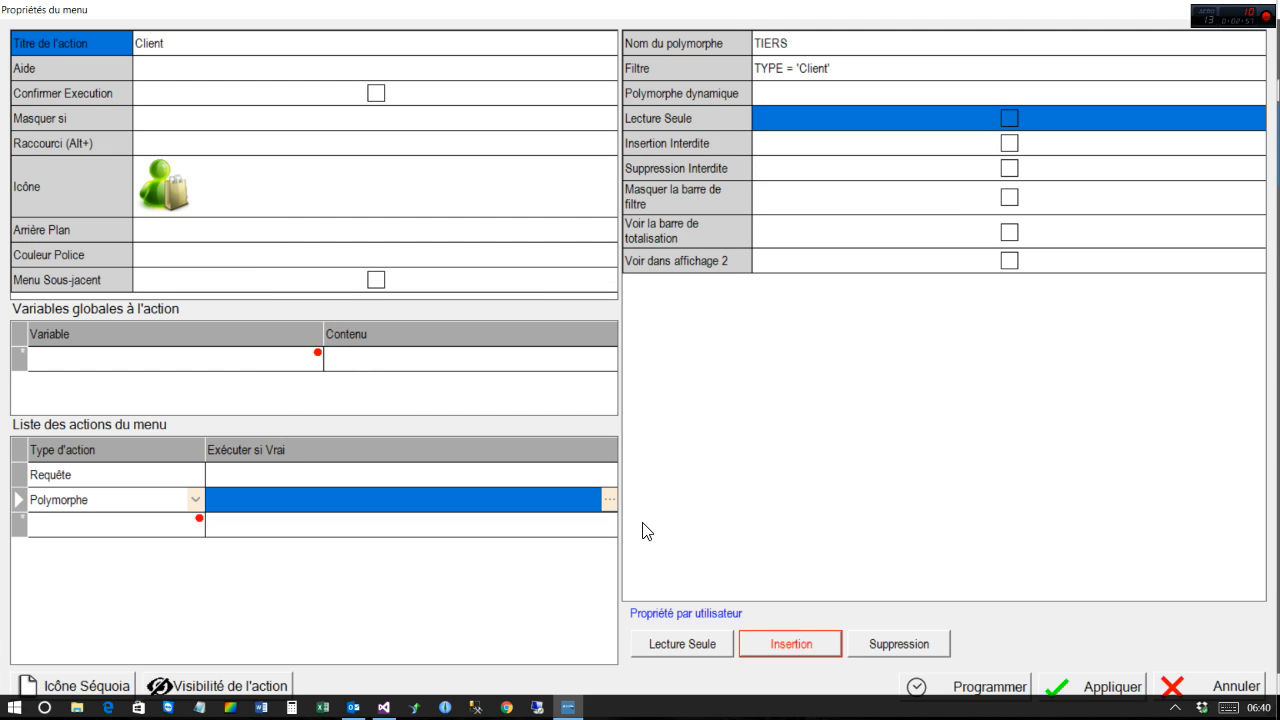
Step: Remove the insertion ban from both users and leave the Client action's properties without saving
key(Return)
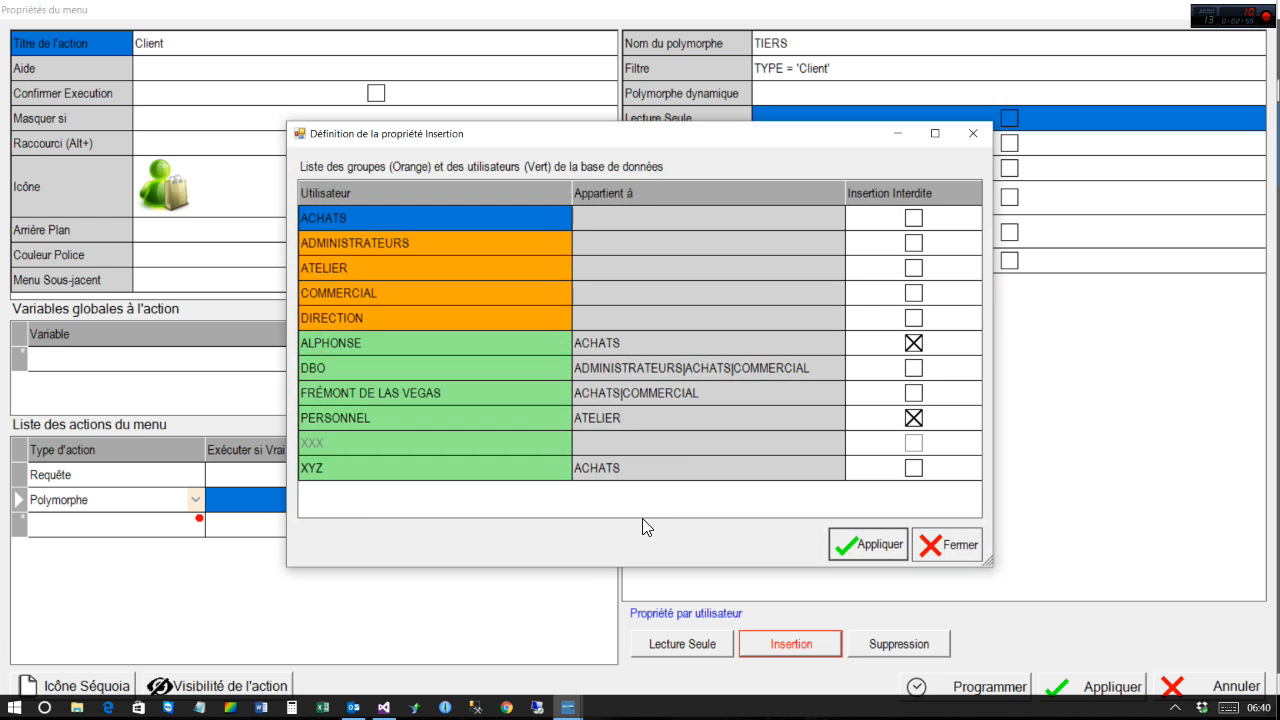
click(912, 343)
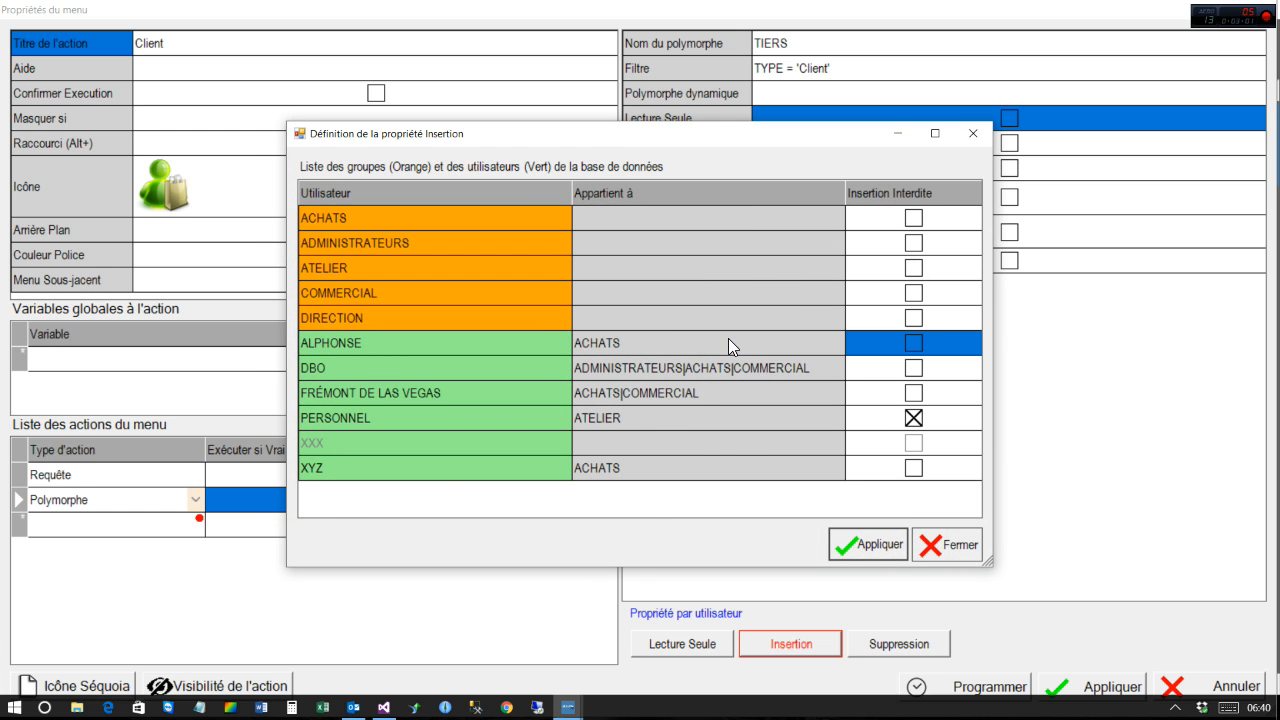
click(912, 418)
click(868, 544)
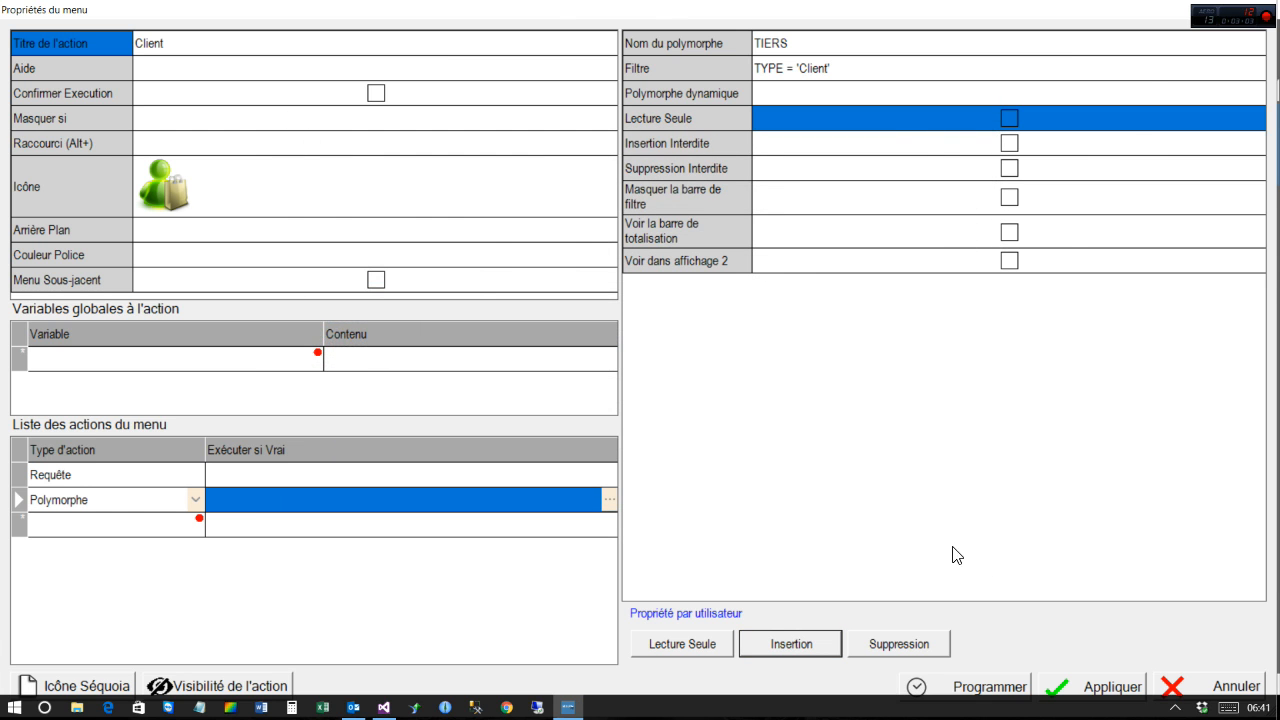
click(1192, 686)
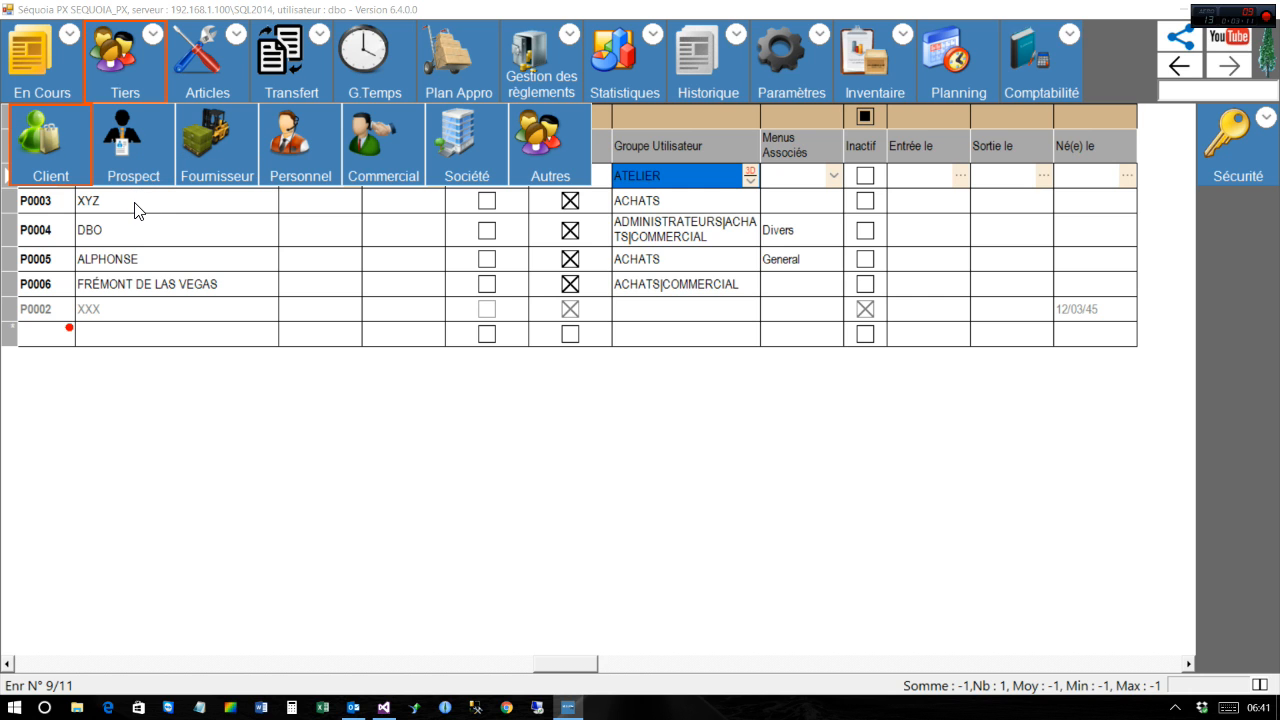
Step: Open the quotes (Devis) and examine the per-user properties of the Adresses action, closing them without changes
click(44, 58)
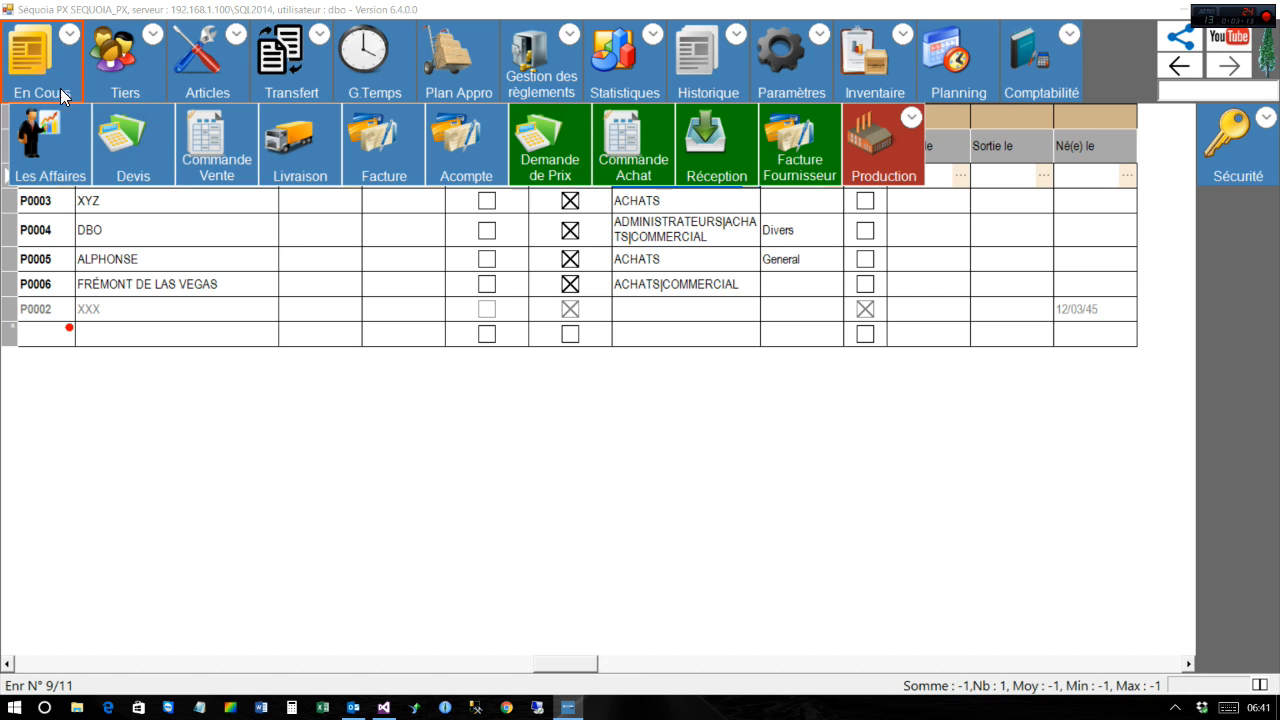
click(127, 136)
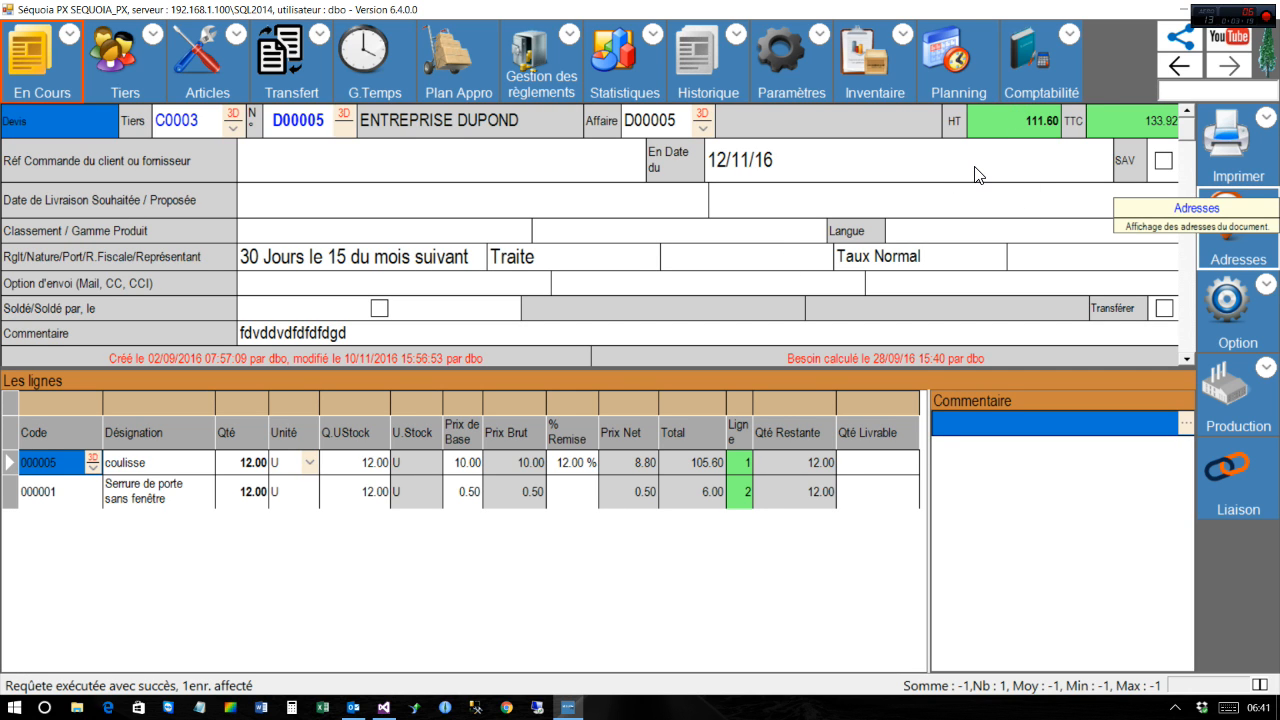
right_click(1230, 198)
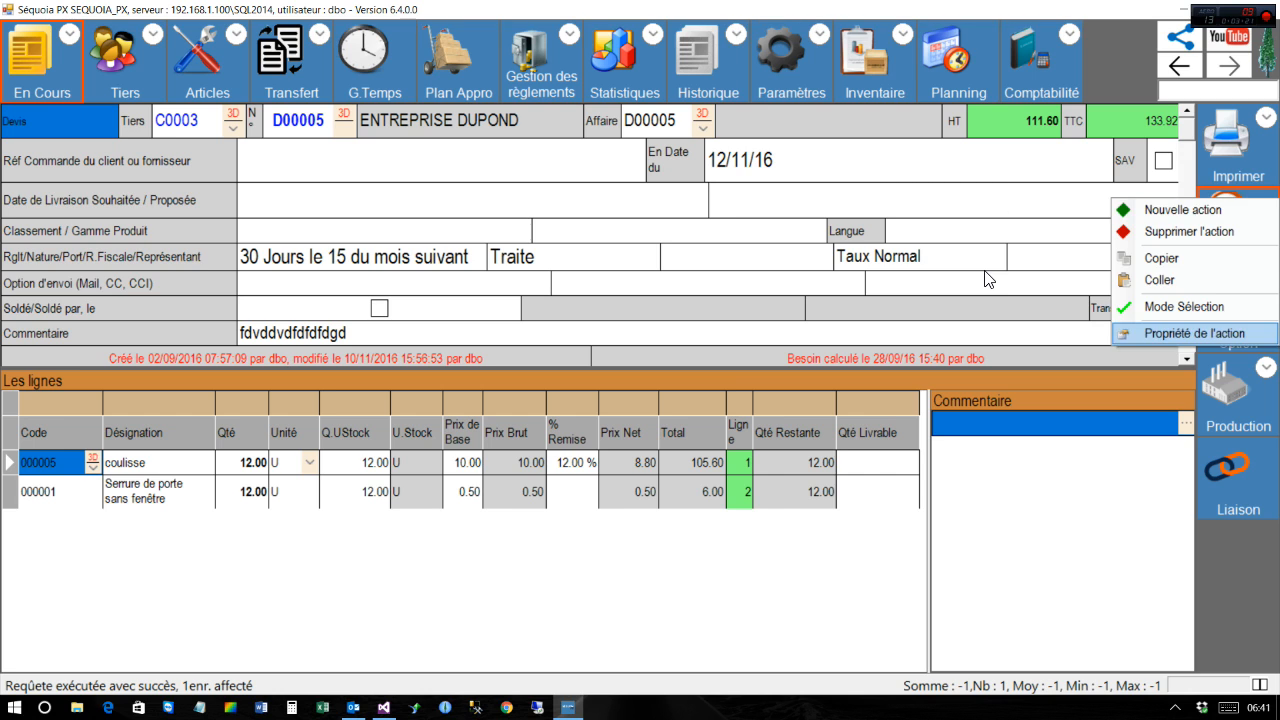
key(Return)
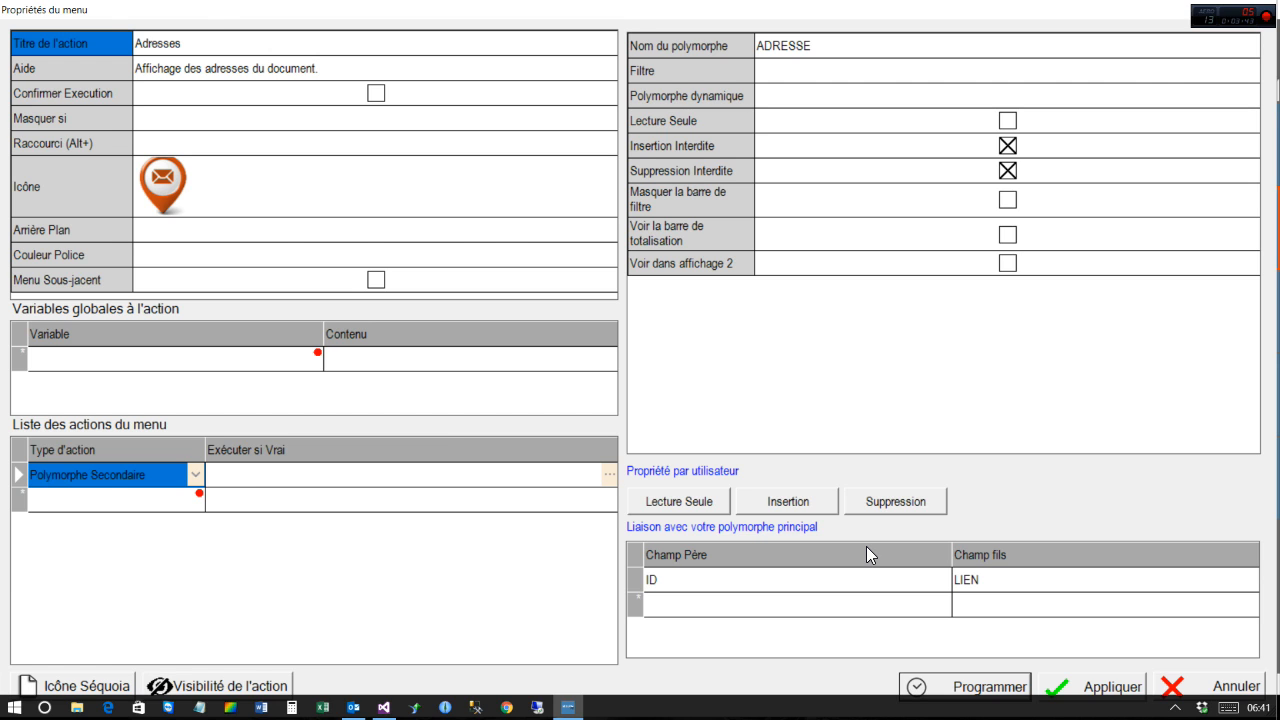
key(Escape)
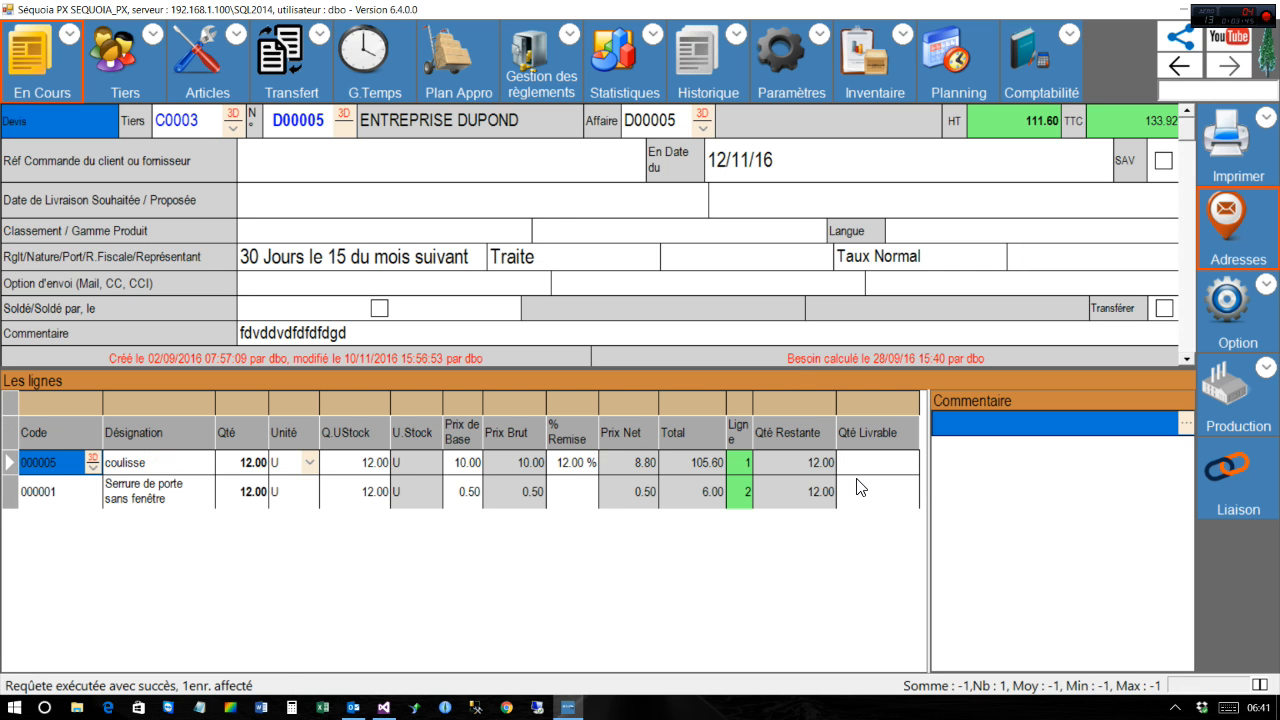
Step: Put the quote form in creation mode and examine the properties of its linked Les lignes polymorphe
click(464, 186)
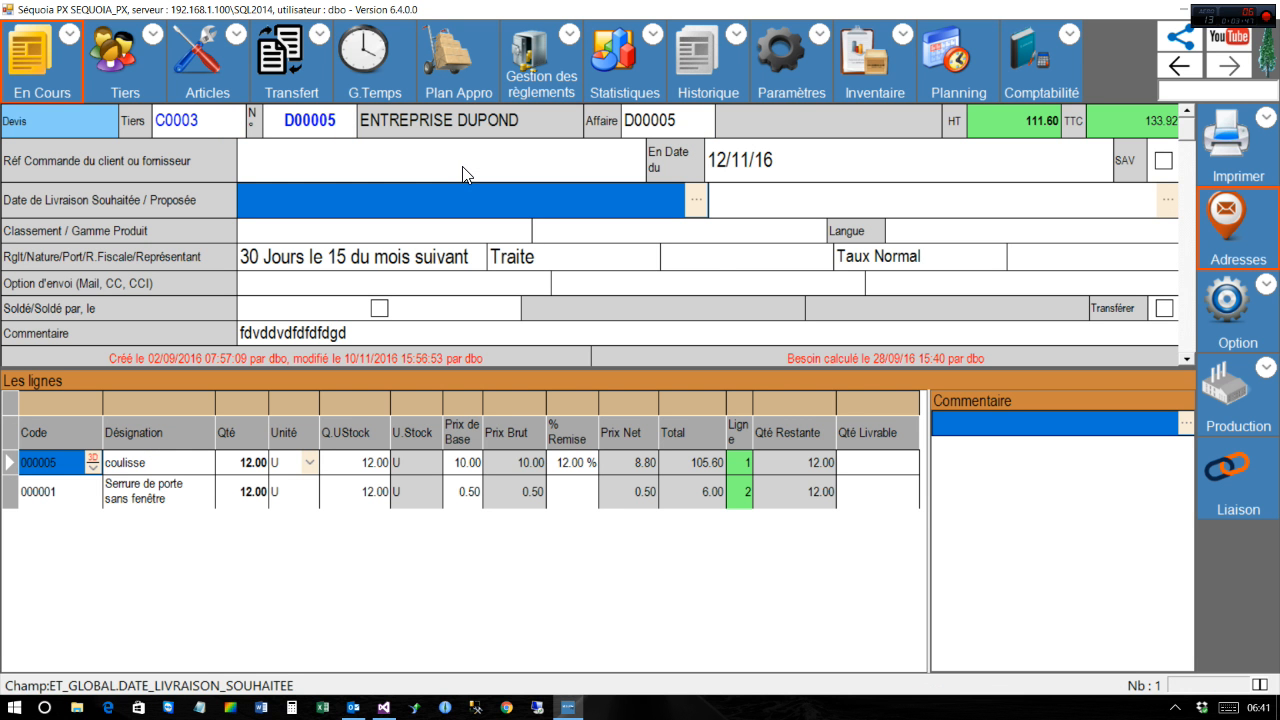
key(F12)
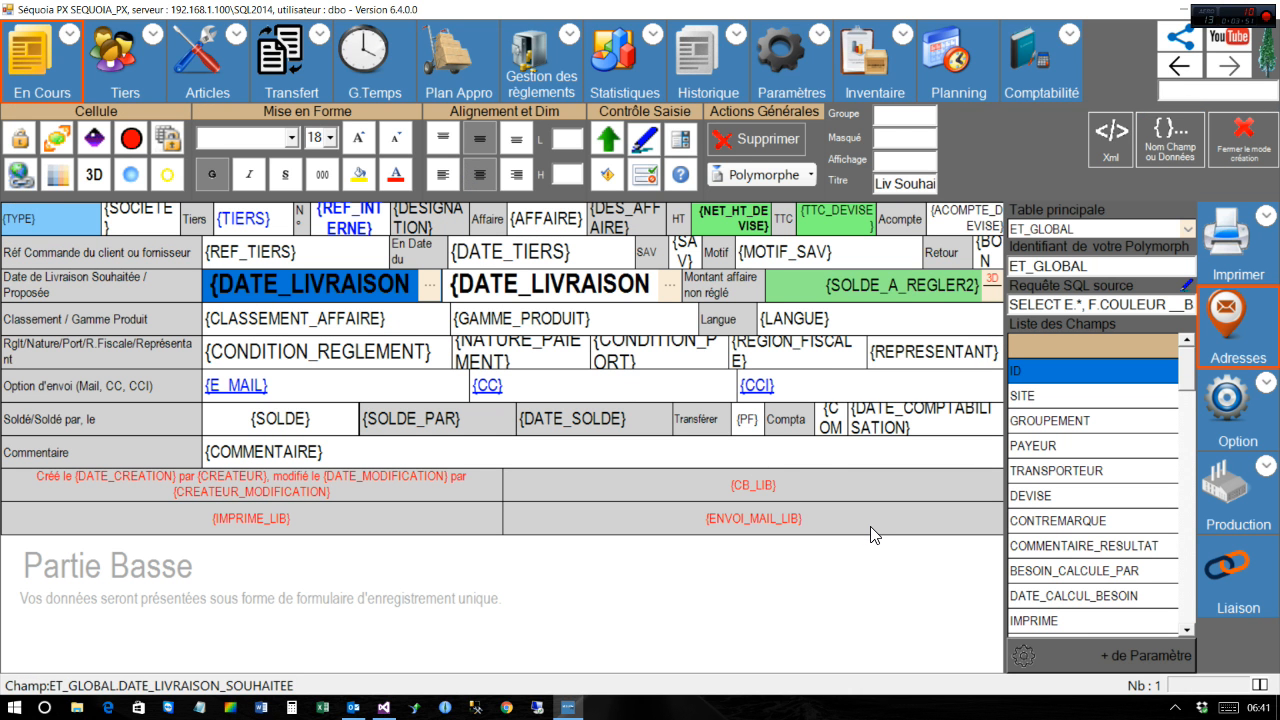
click(1088, 656)
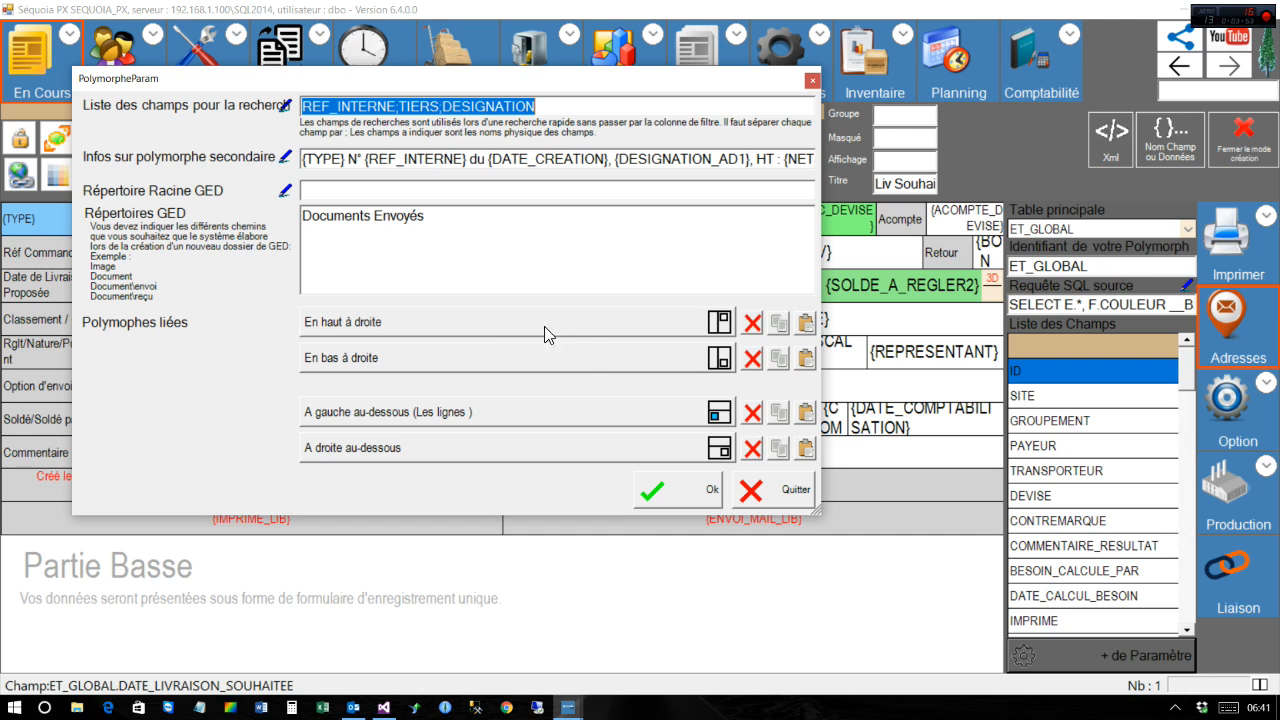
click(720, 412)
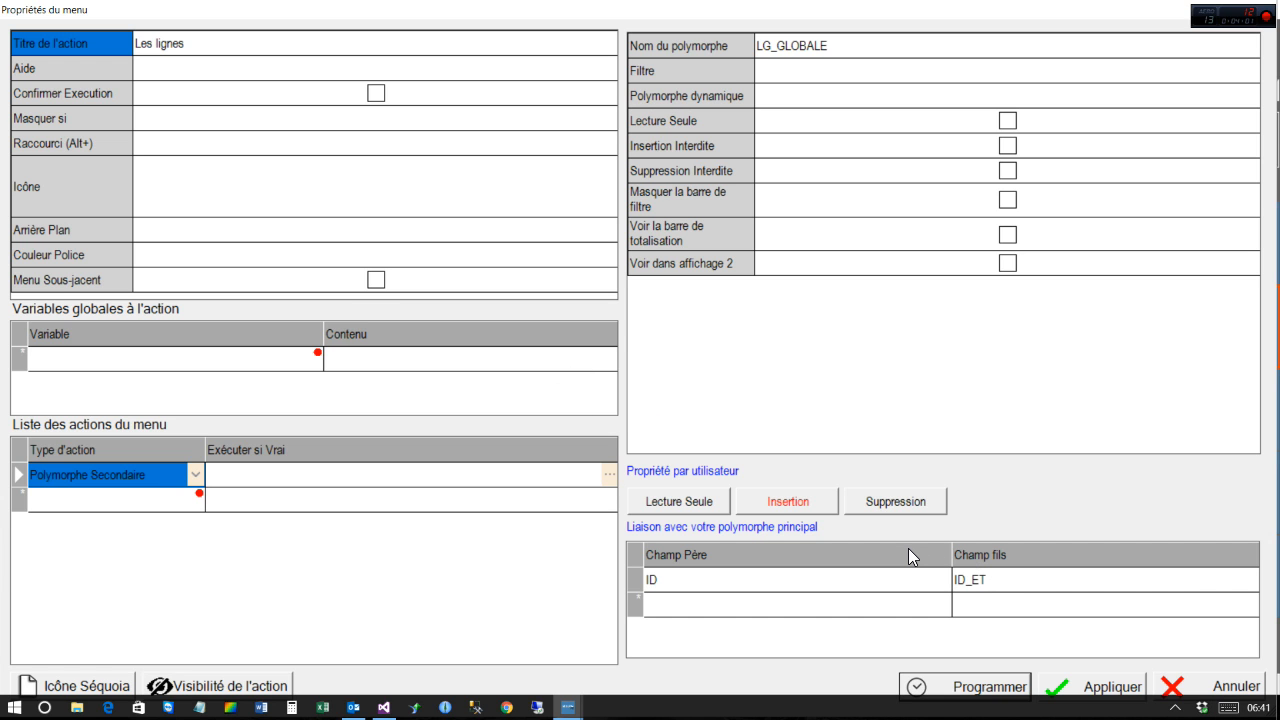
key(Escape)
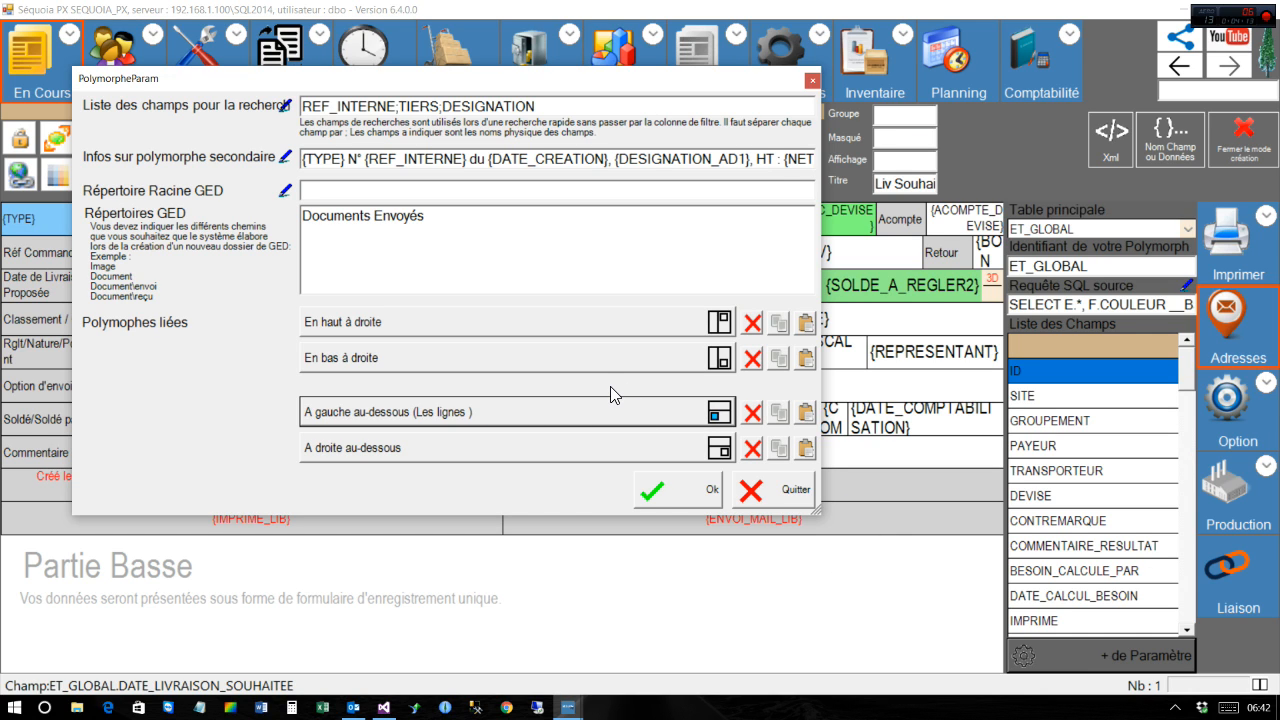
key(Escape)
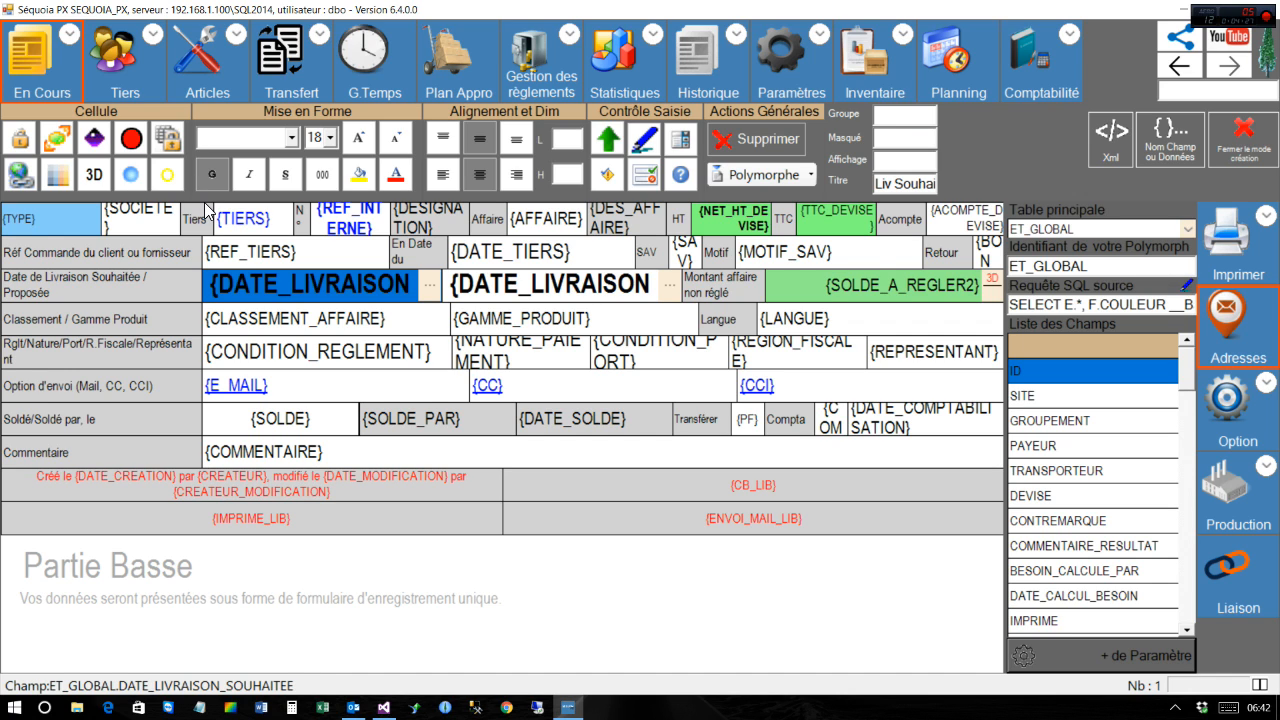
Step: Examine the group and user properties of the REF_TIERS field, closing them without changes
key(Up)
right_click(259, 256)
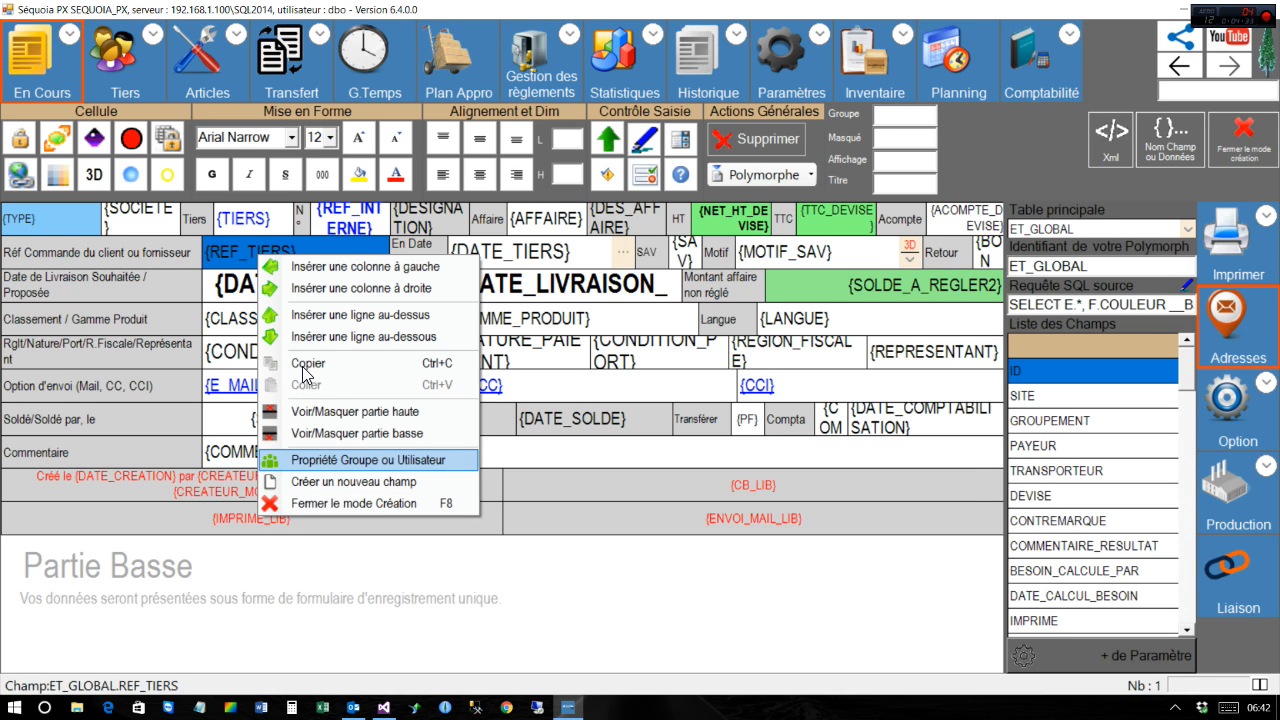
key(Return)
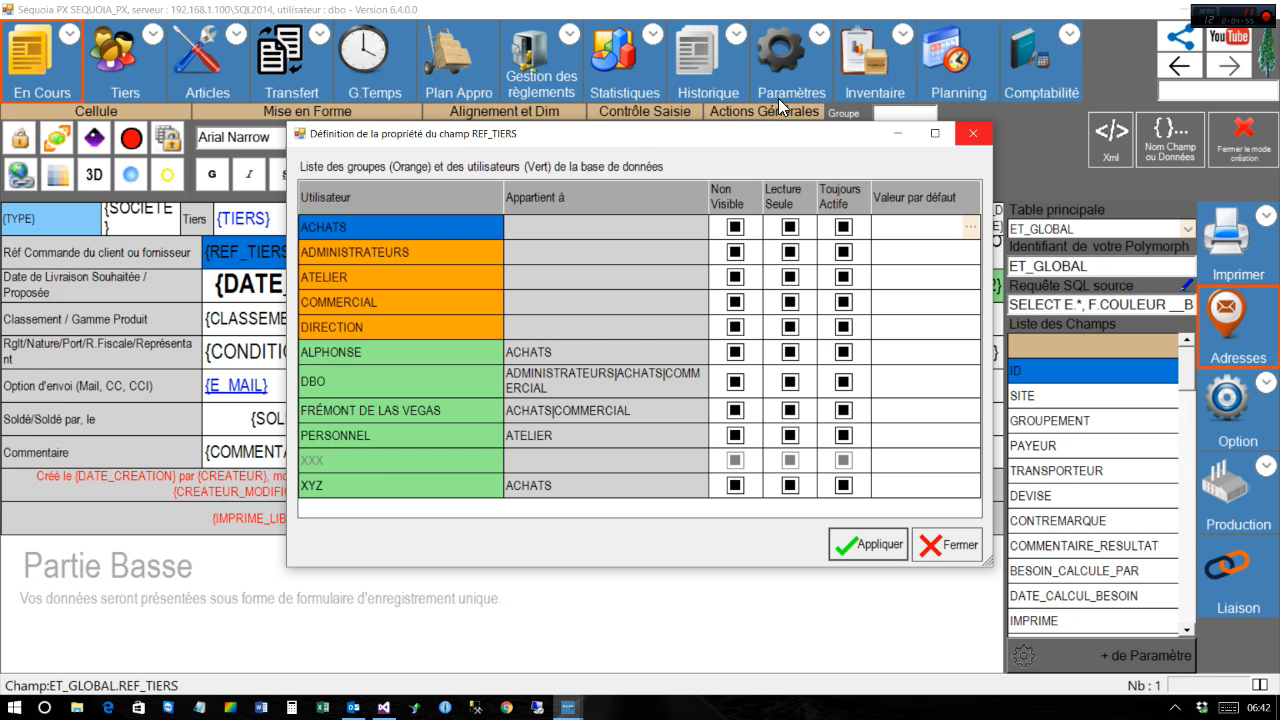
click(972, 133)
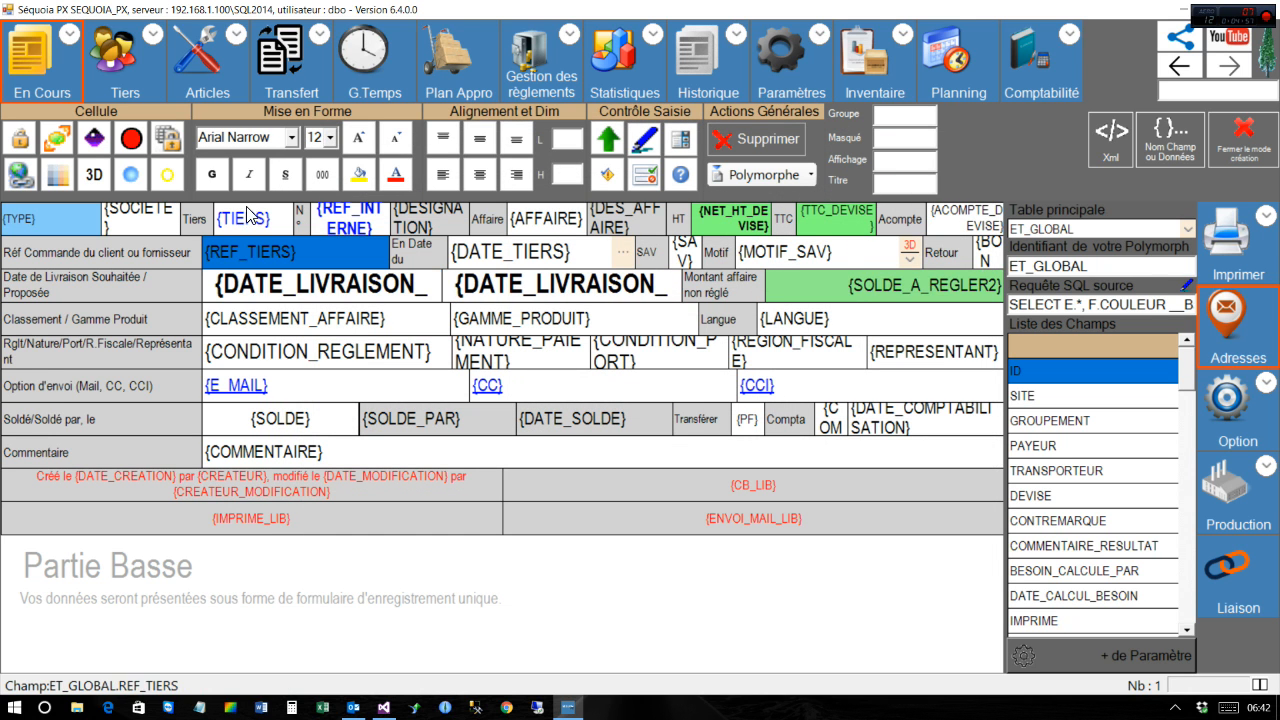
Step: Mask the REF_TIERS field and toggle its Non Visible setting for the first listed user, leaving creation mode
click(167, 174)
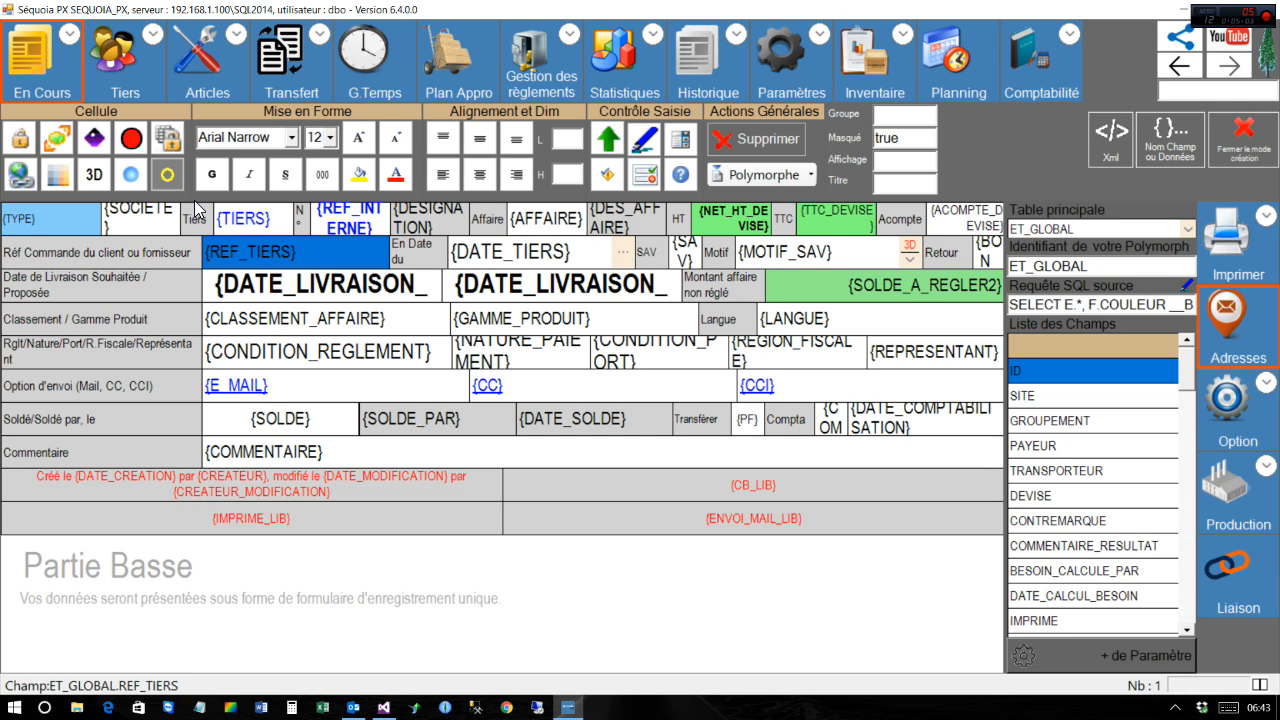
right_click(245, 253)
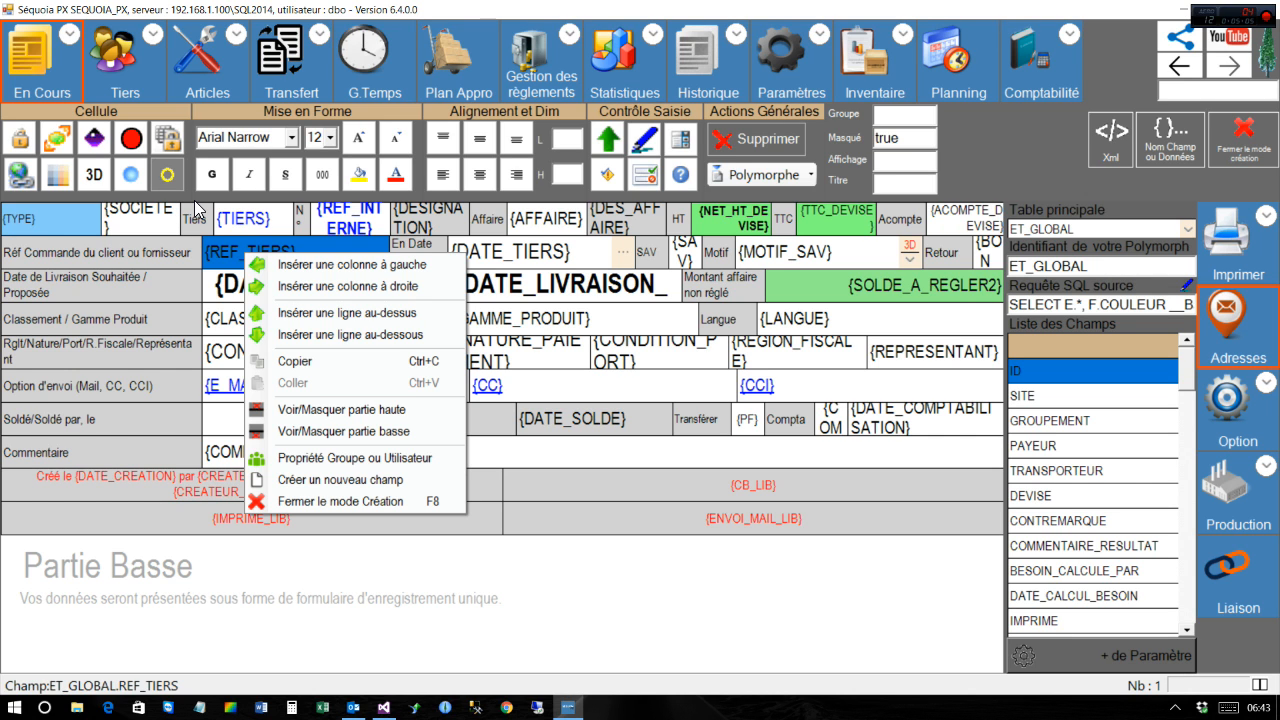
click(300, 457)
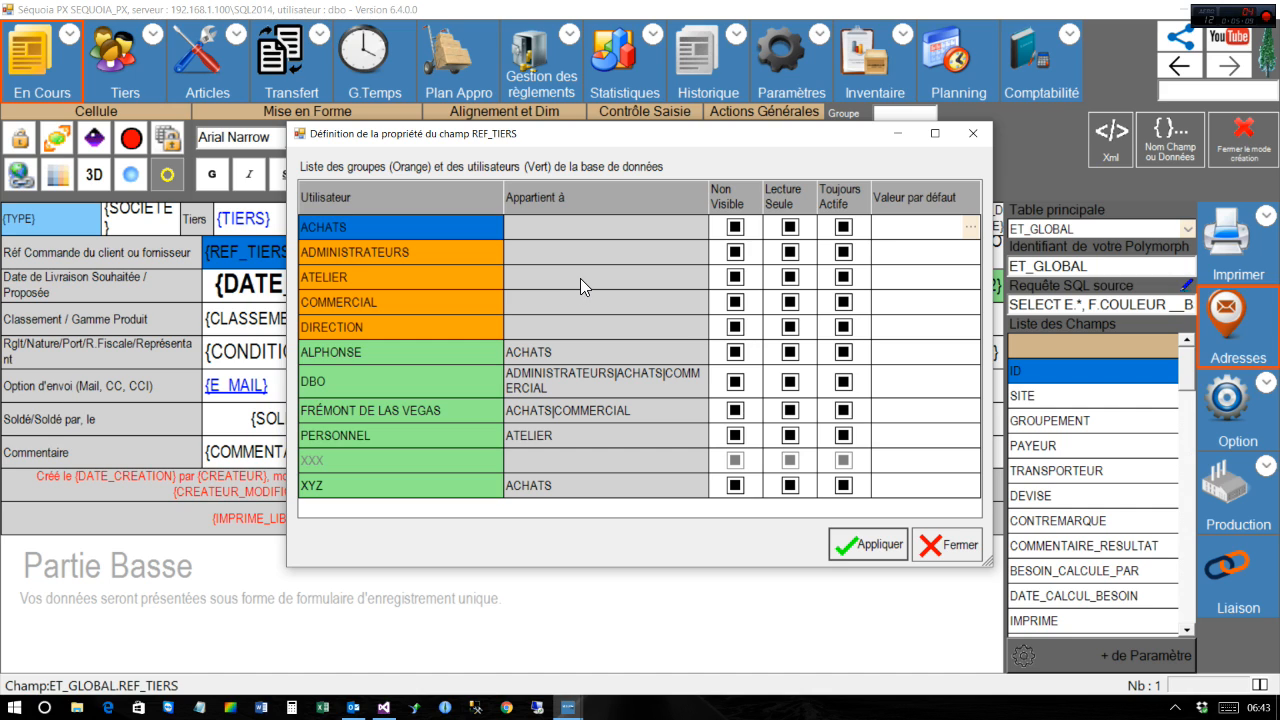
click(735, 352)
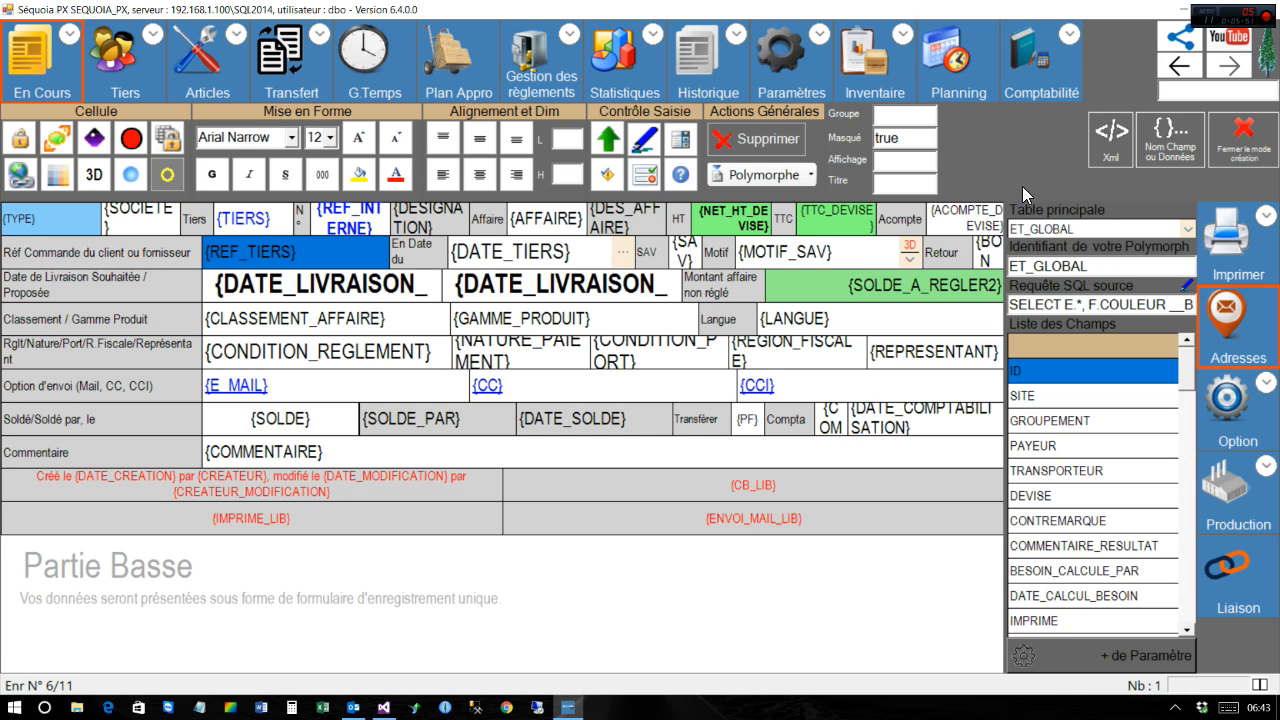
click(1243, 138)
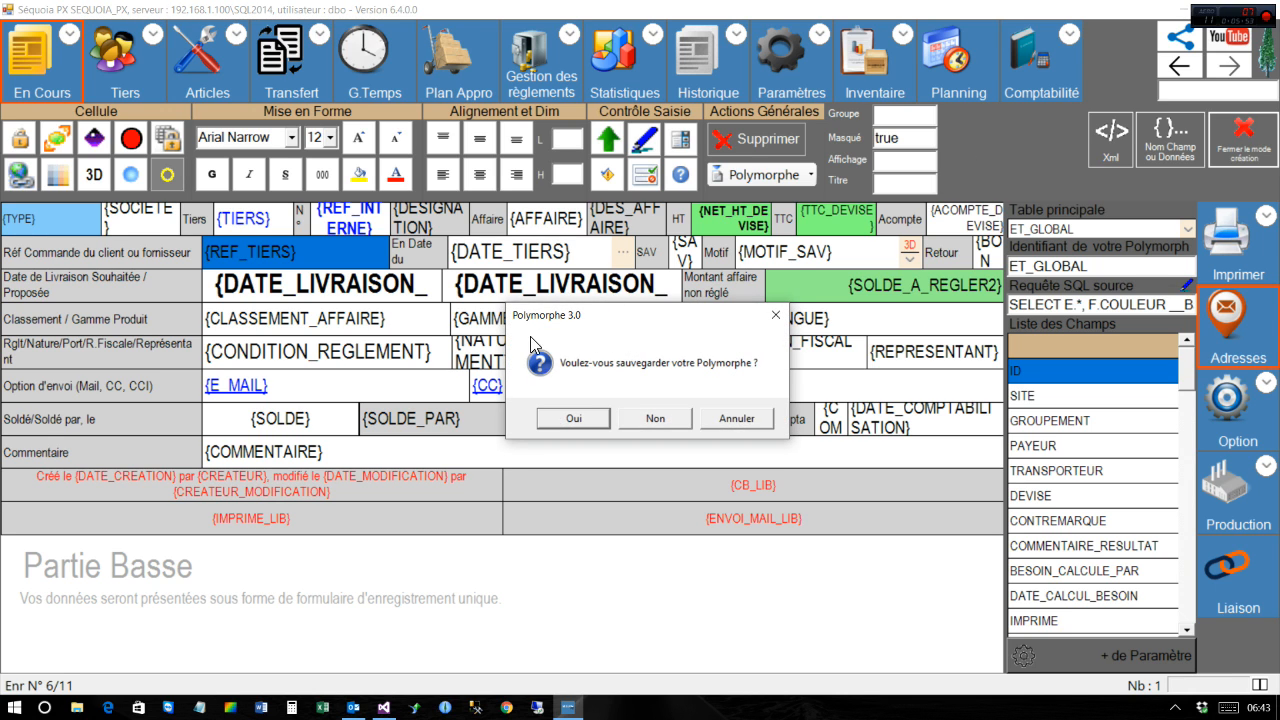
key(Return)
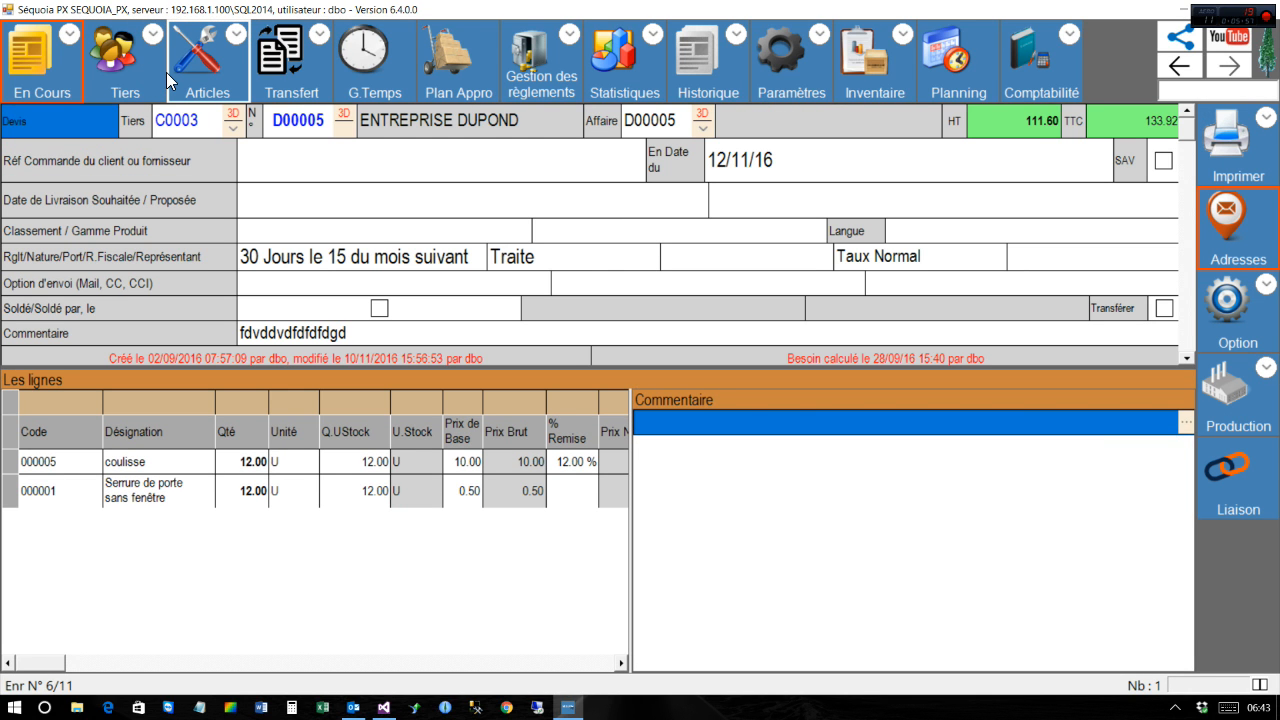
Step: Open the Personnel list and display the Droits of the ACHATS user whose associated menu is General
click(106, 54)
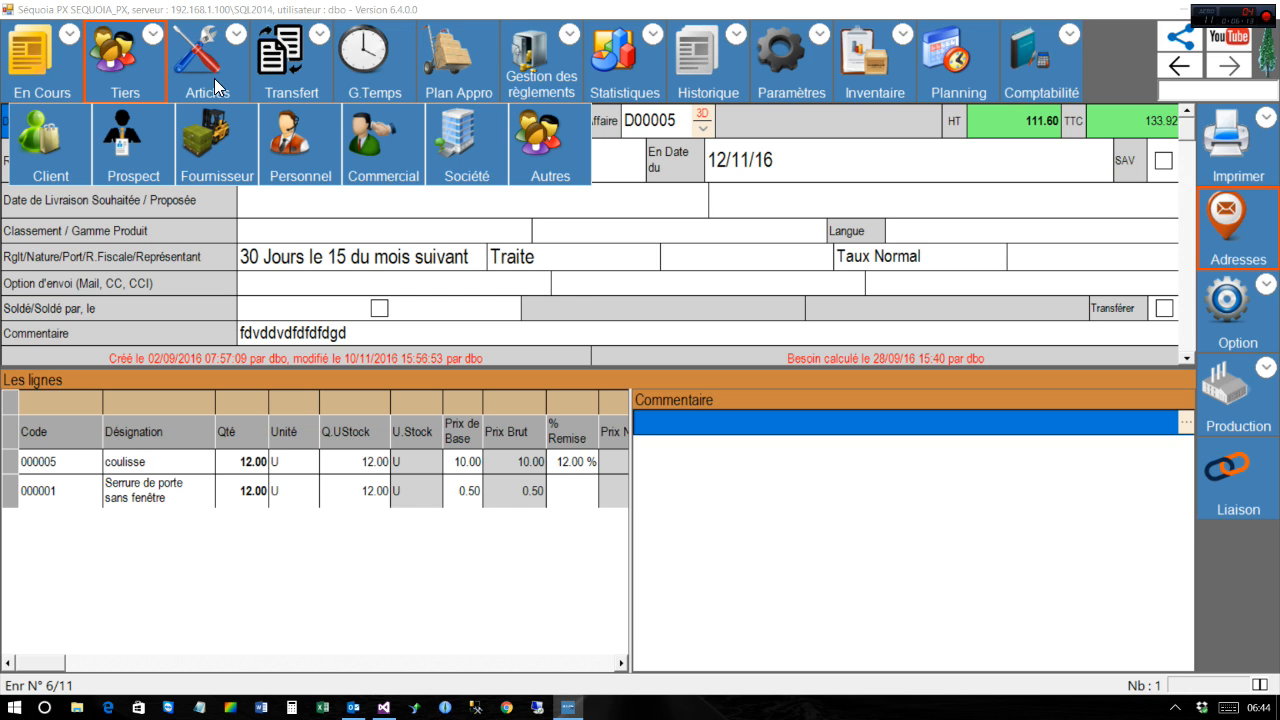
click(254, 133)
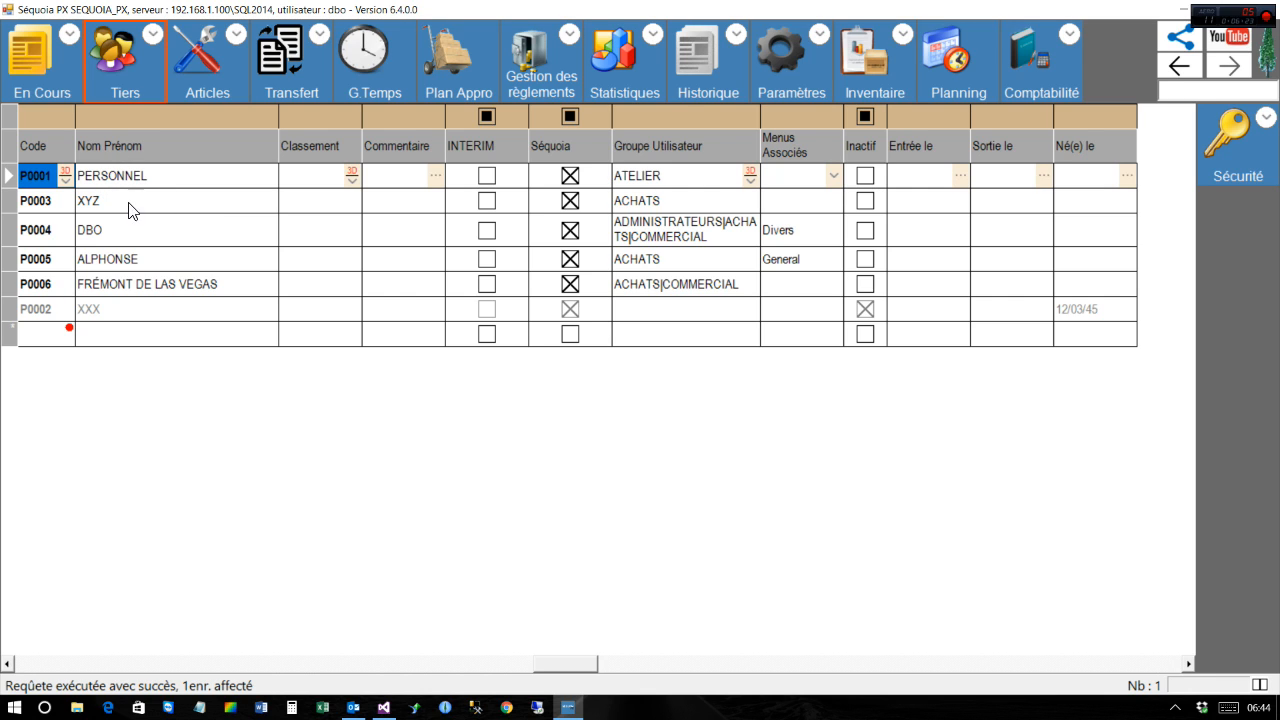
click(130, 258)
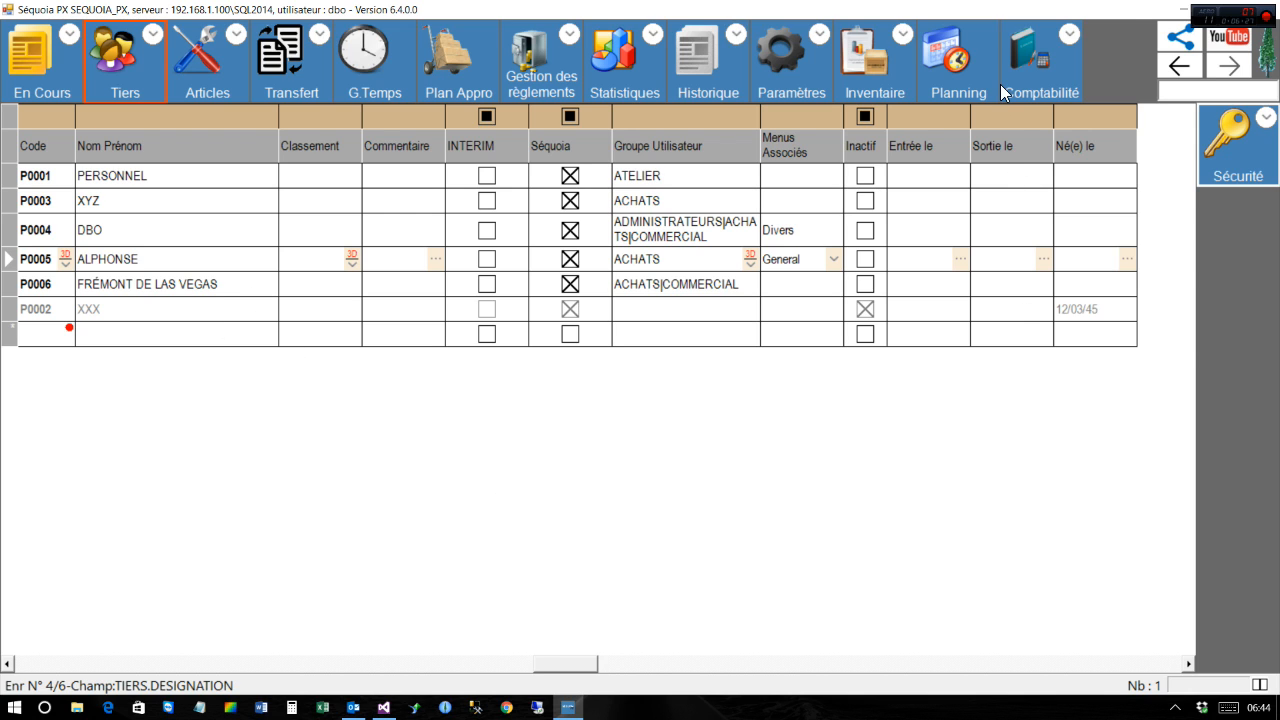
click(1258, 113)
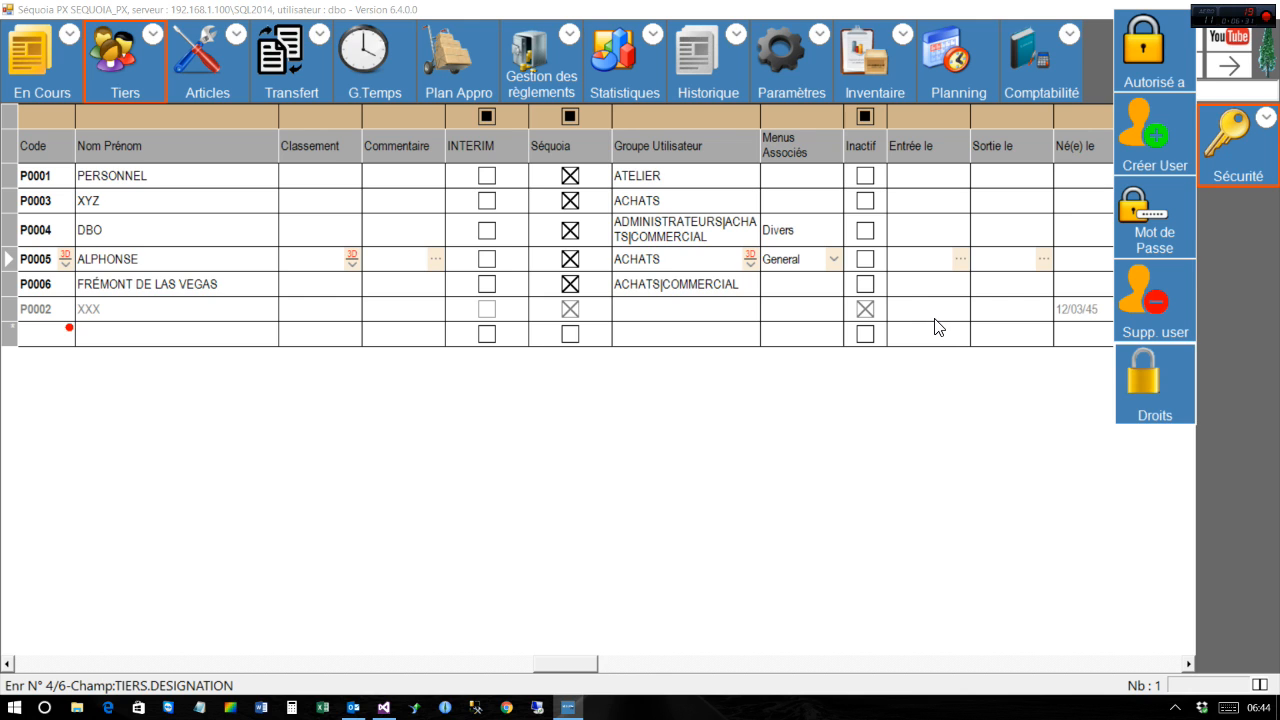
click(1170, 398)
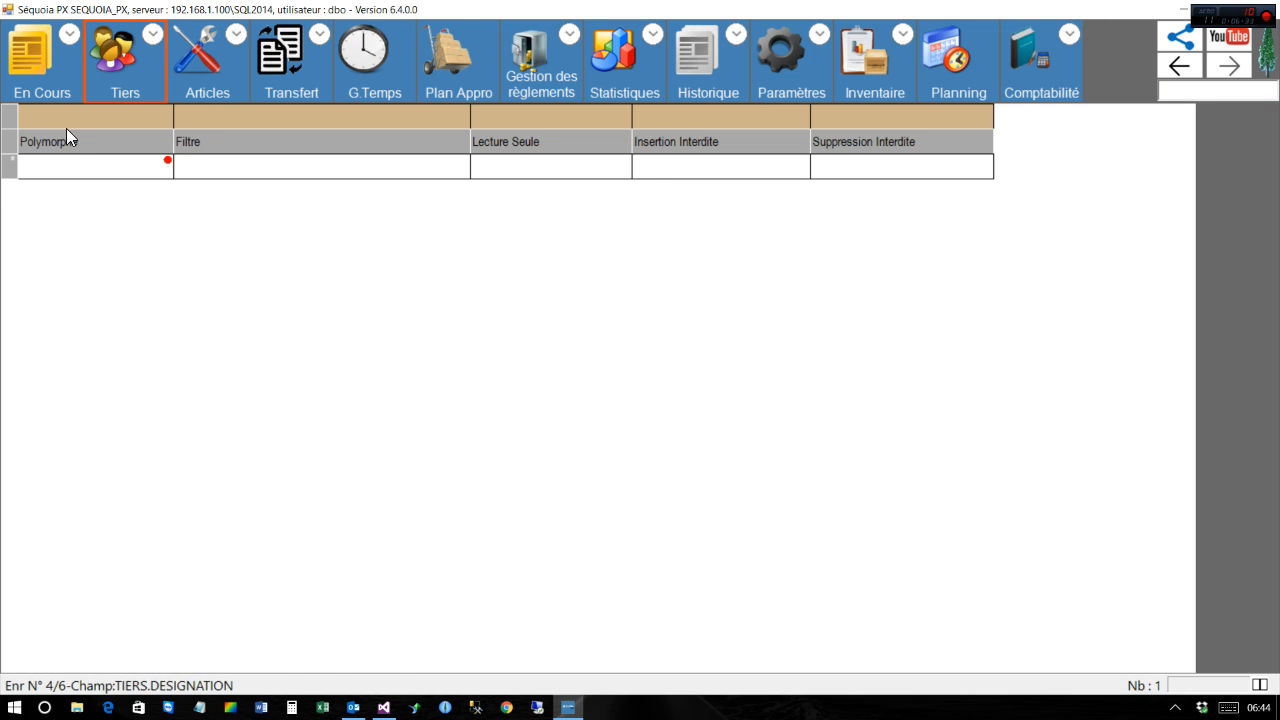
Step: Add a rights line for the ARTICLE polymorphe with its filter and restrictions left empty, and return to the personnel list
click(112, 163)
click(131, 158)
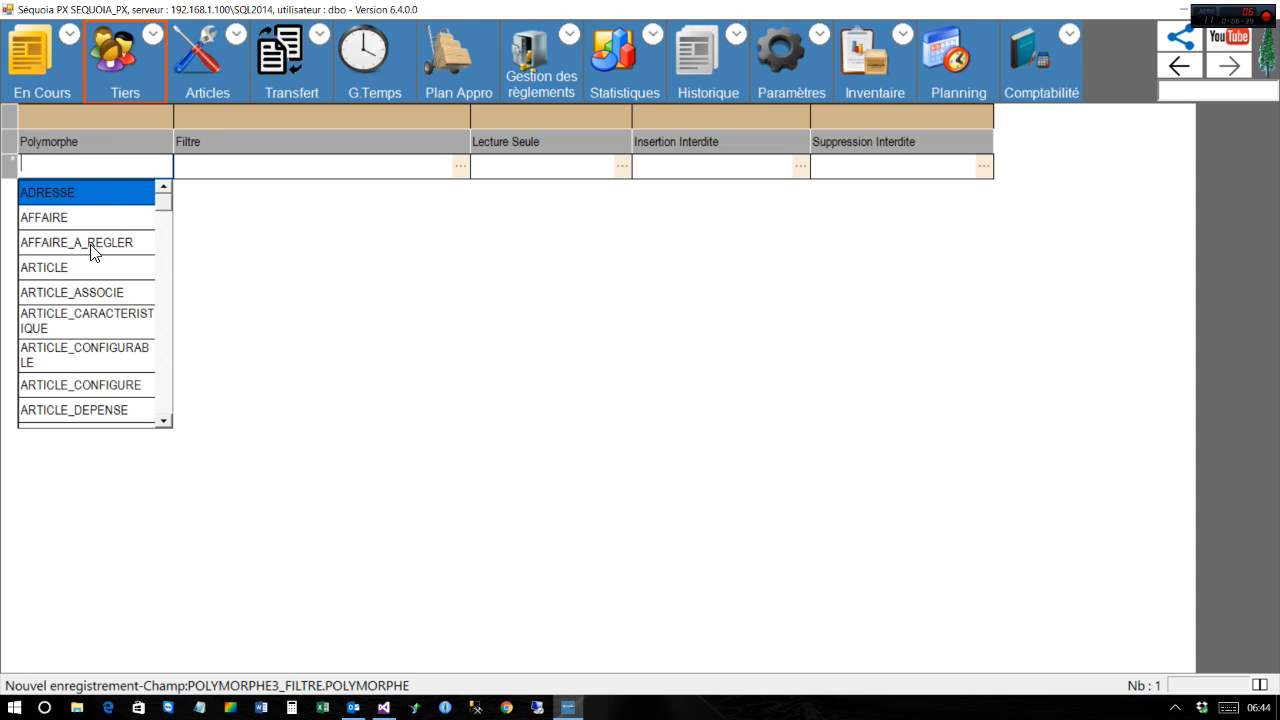
text(ar)
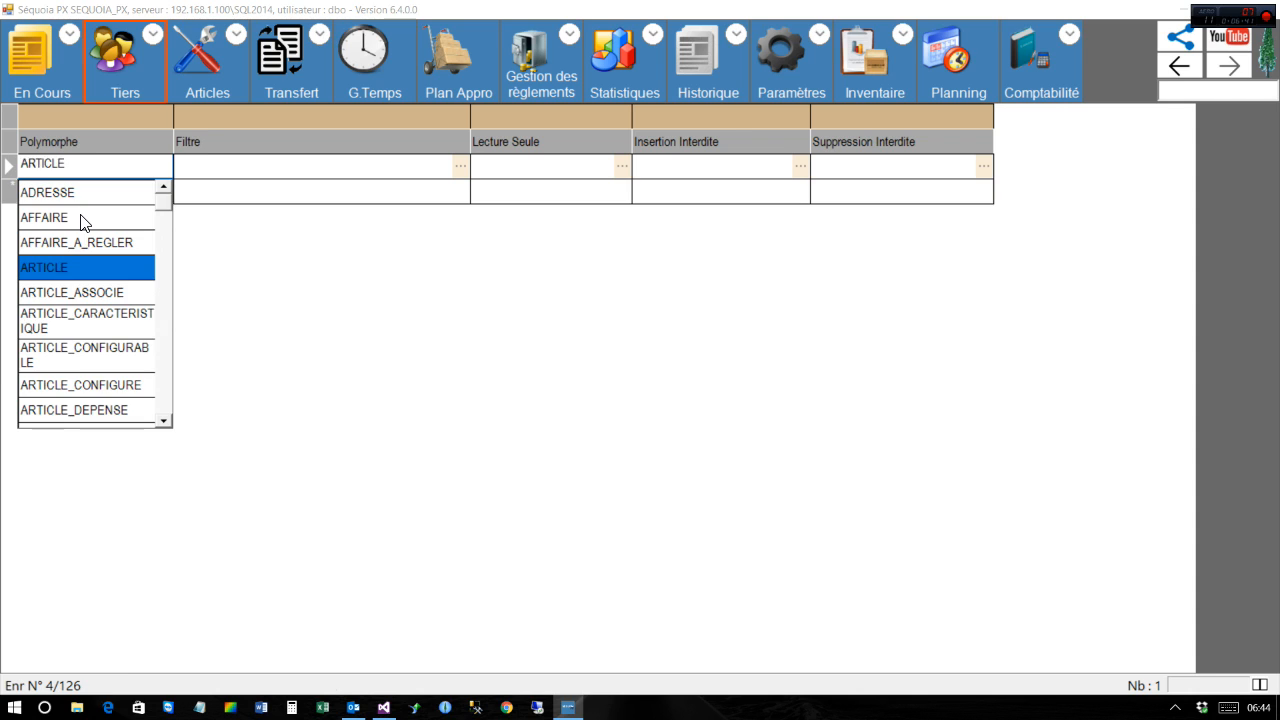
key(Return)
key(Tab)
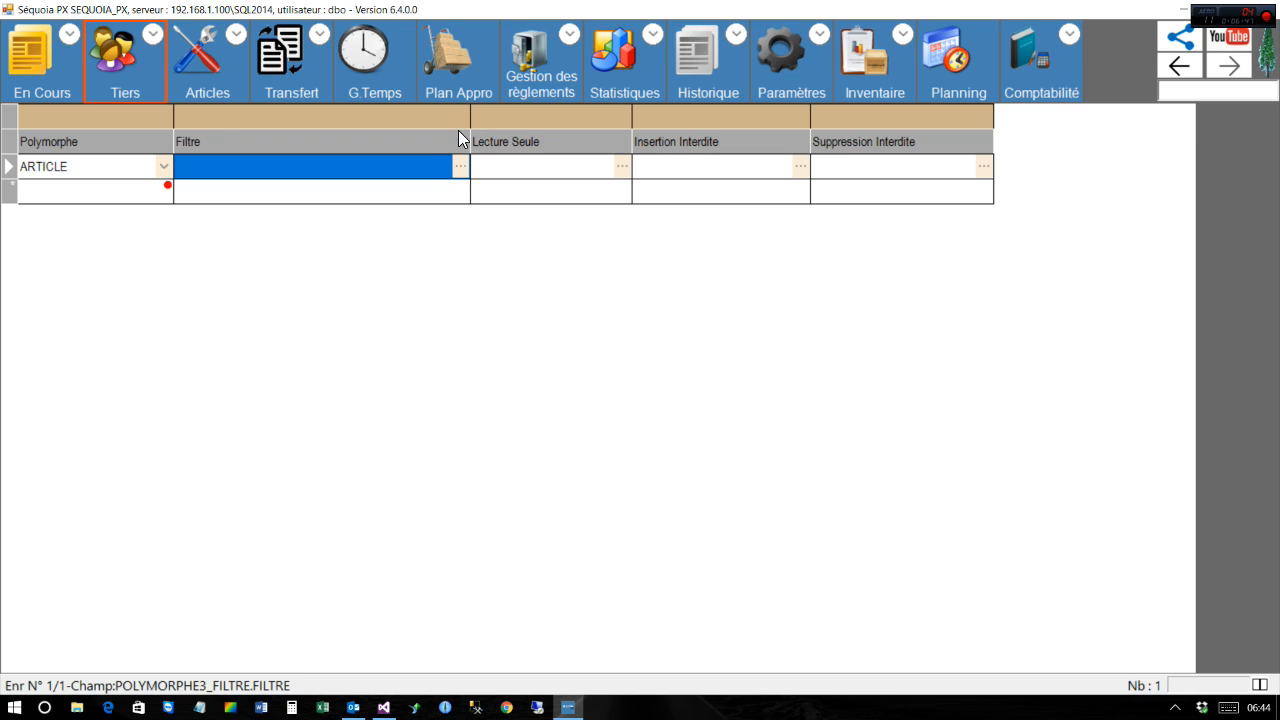
key(Tab)
key(Tab)
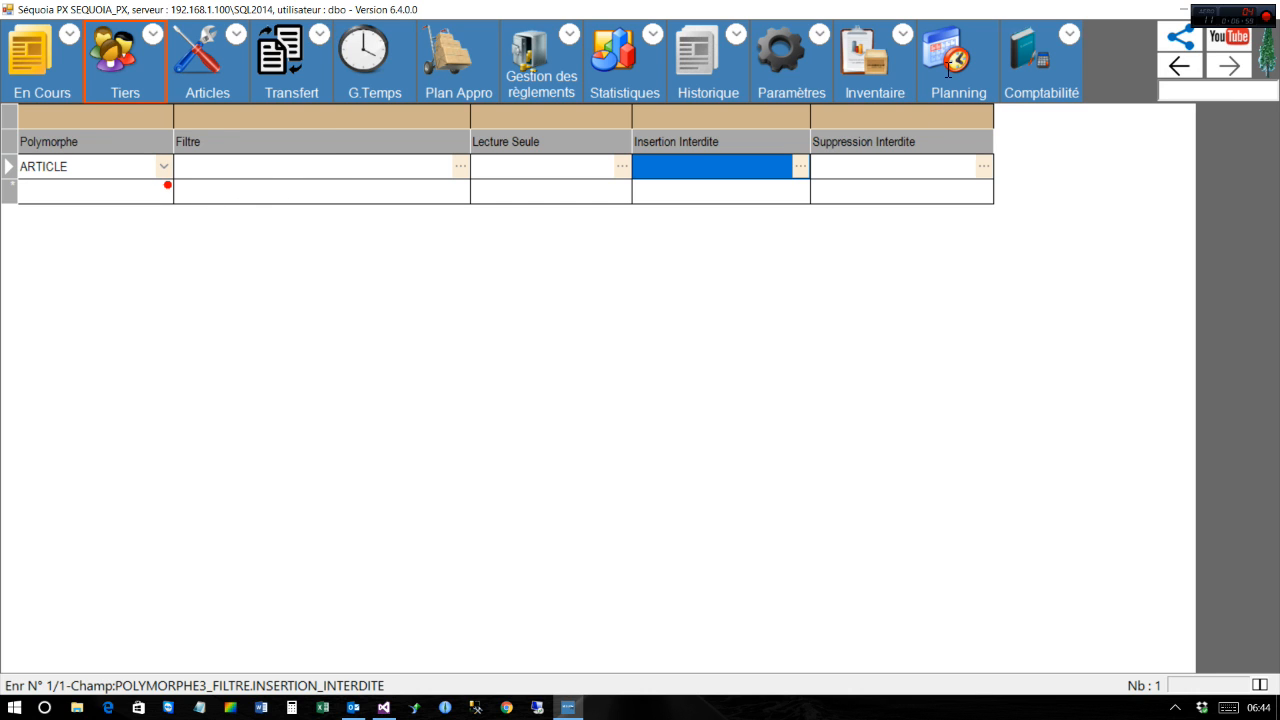
click(1180, 66)
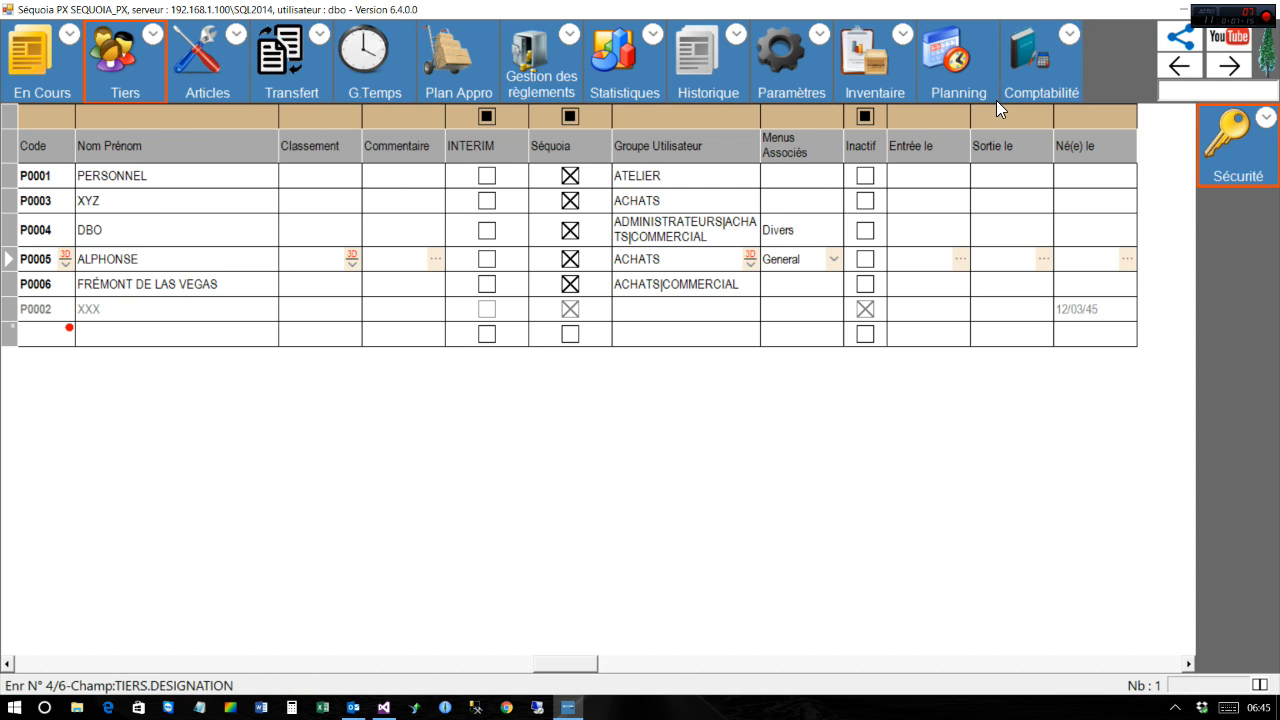
Step: Open the same user's Autorisé a list and enable Valeur par défaut for the En-Tête value Commande d'Achat
click(1267, 117)
click(1152, 42)
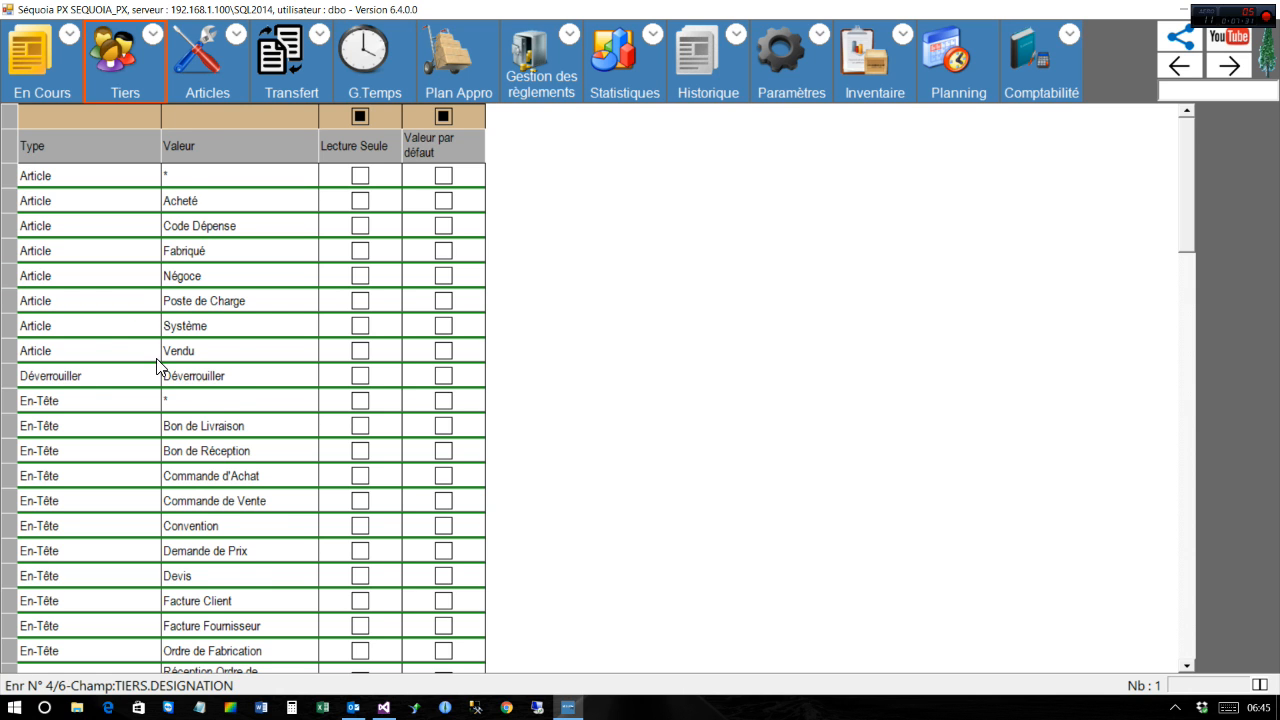
scroll(160, 376, down, 3)
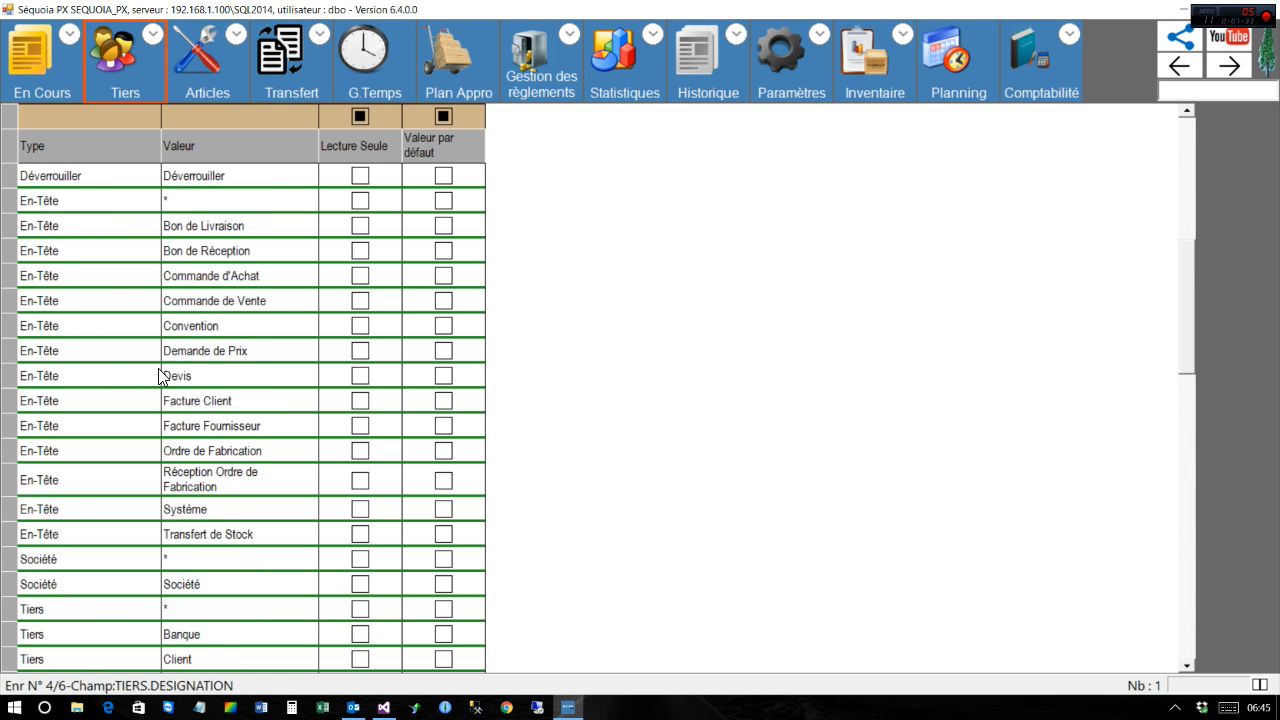
scroll(163, 375, down, 2)
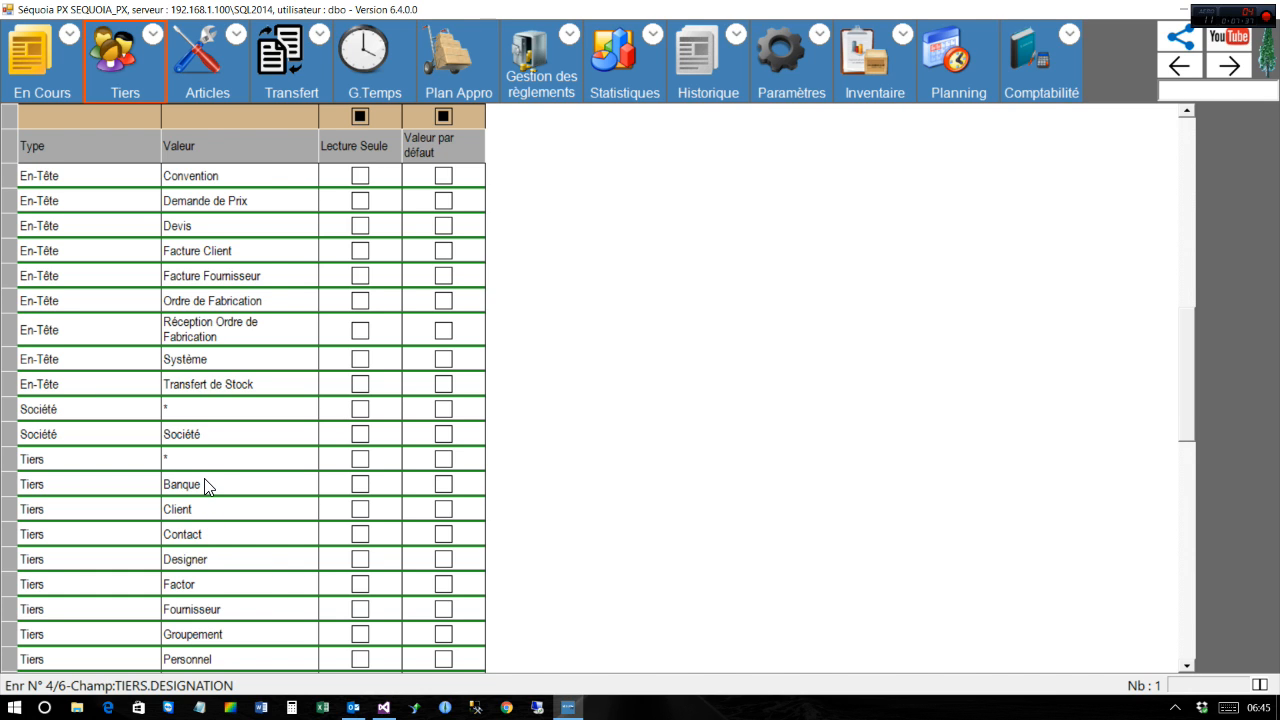
scroll(206, 486, up, 1)
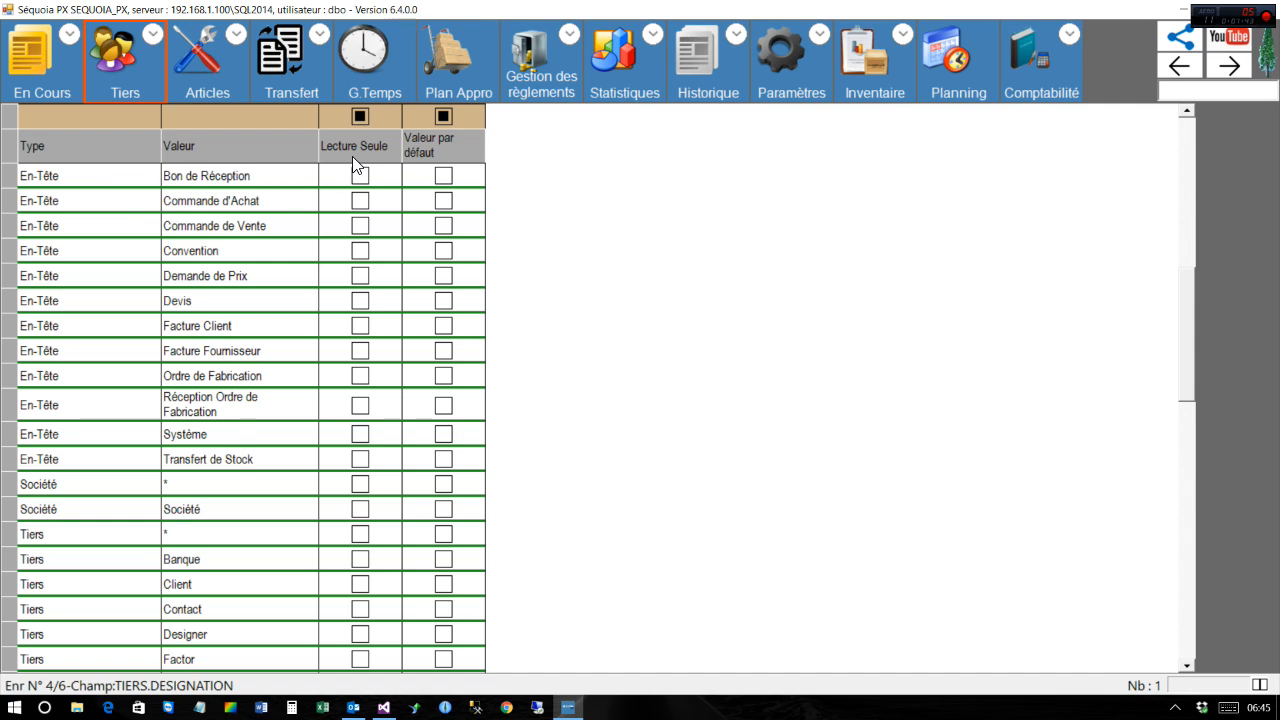
click(443, 201)
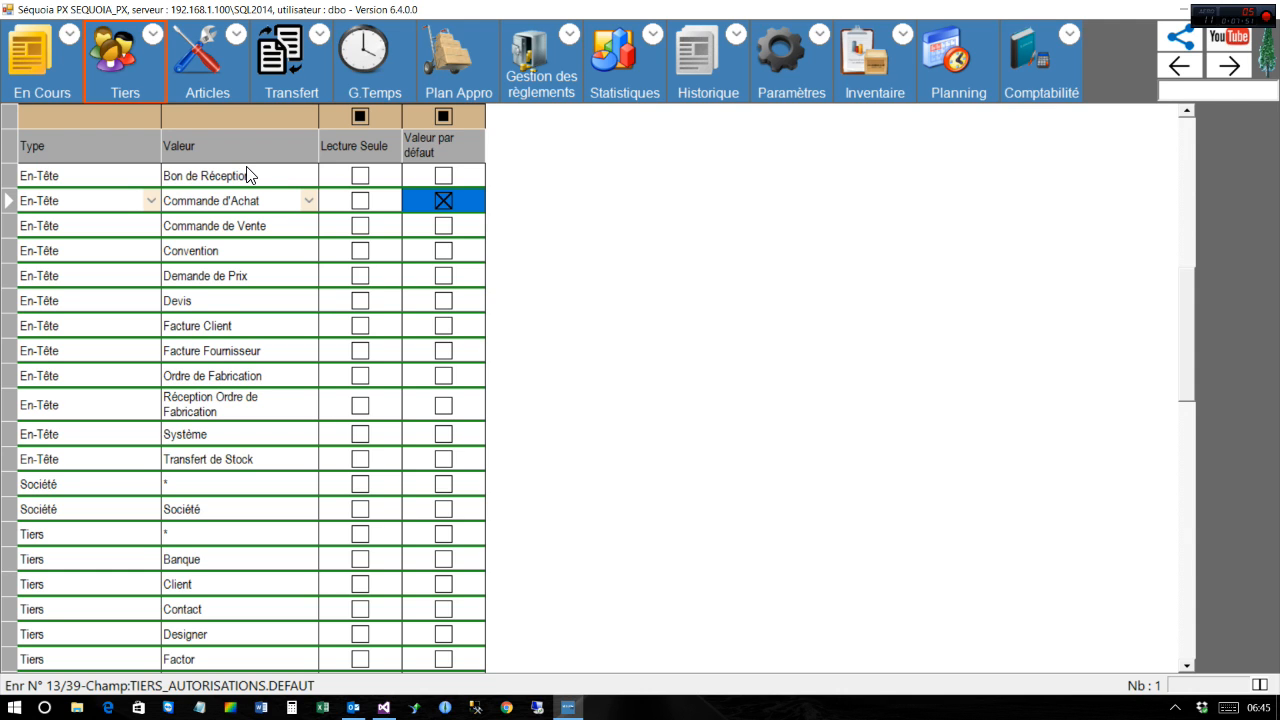
click(54, 40)
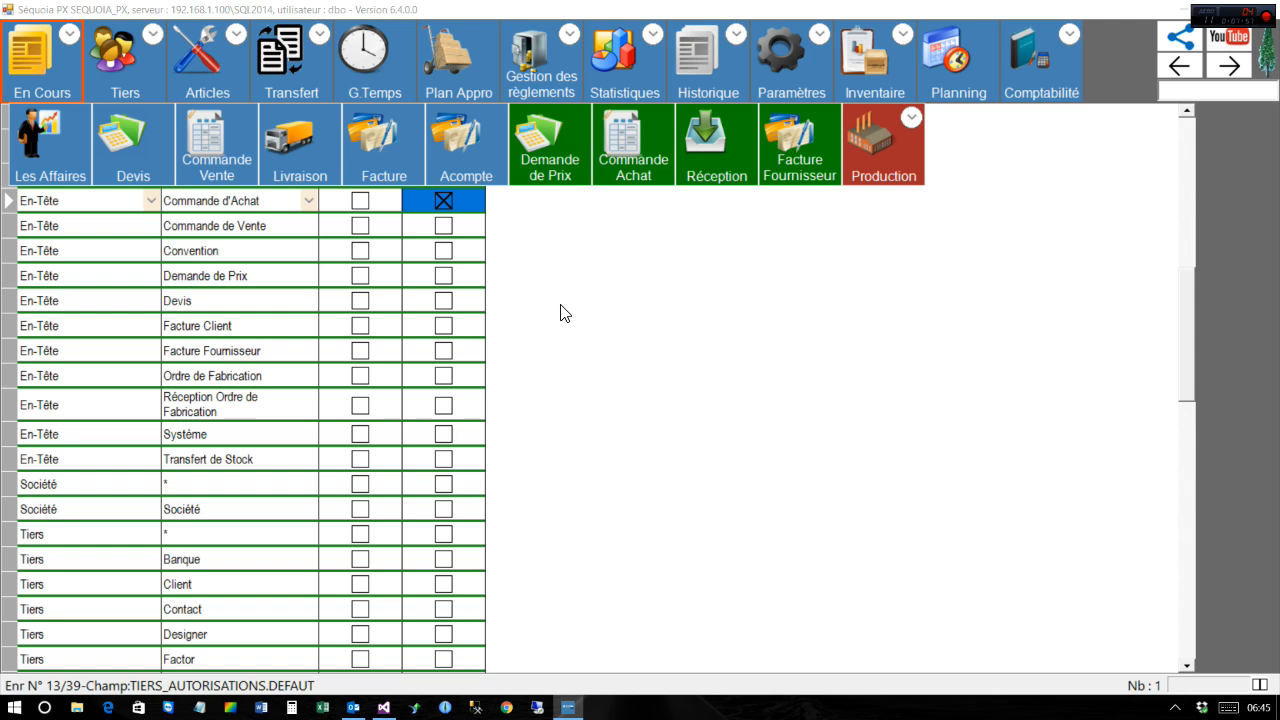
click(503, 282)
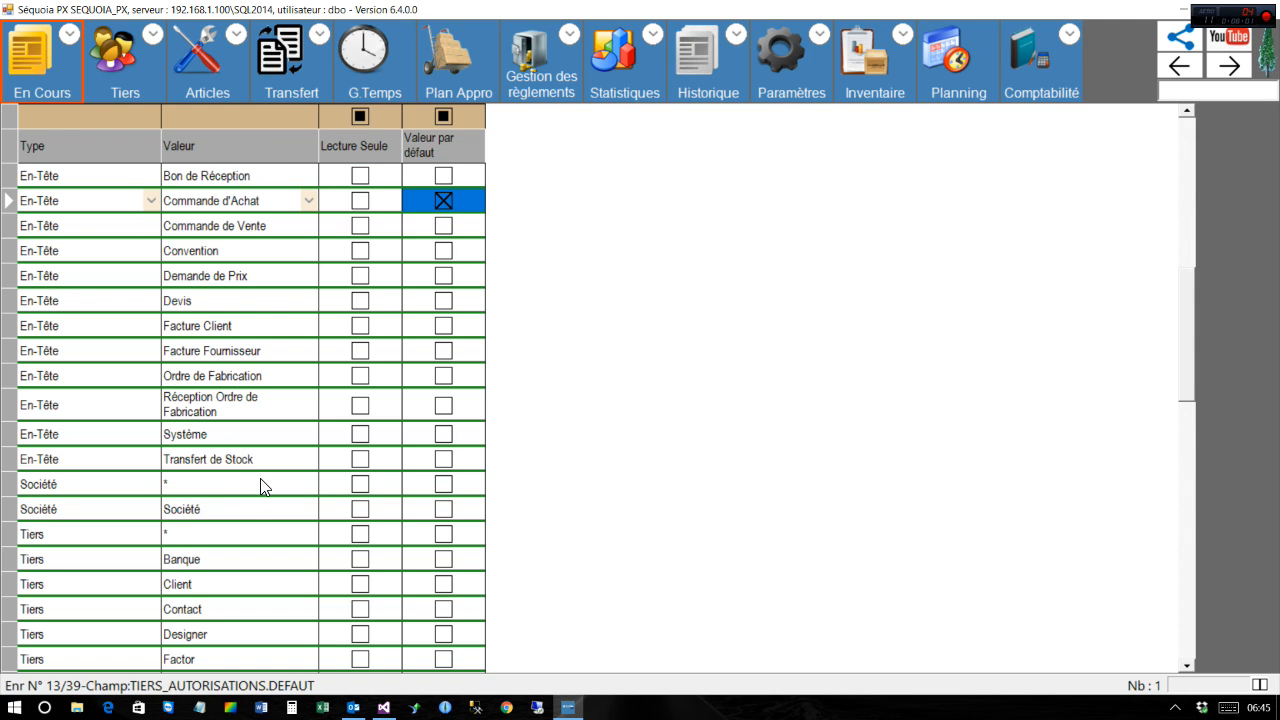
Step: Examine the authorisation lines, selecting the Déverrouiller line, the general En-Tête line and the Société line
scroll(230, 460, up, 3)
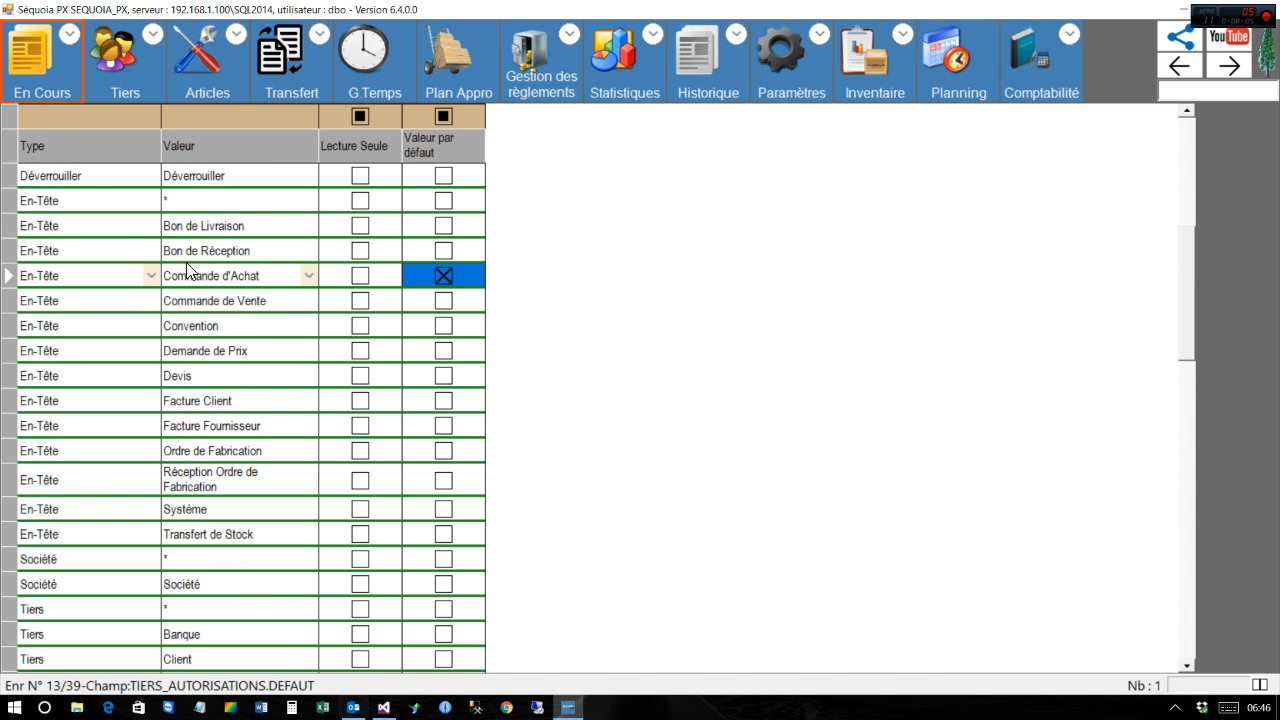
click(3, 138)
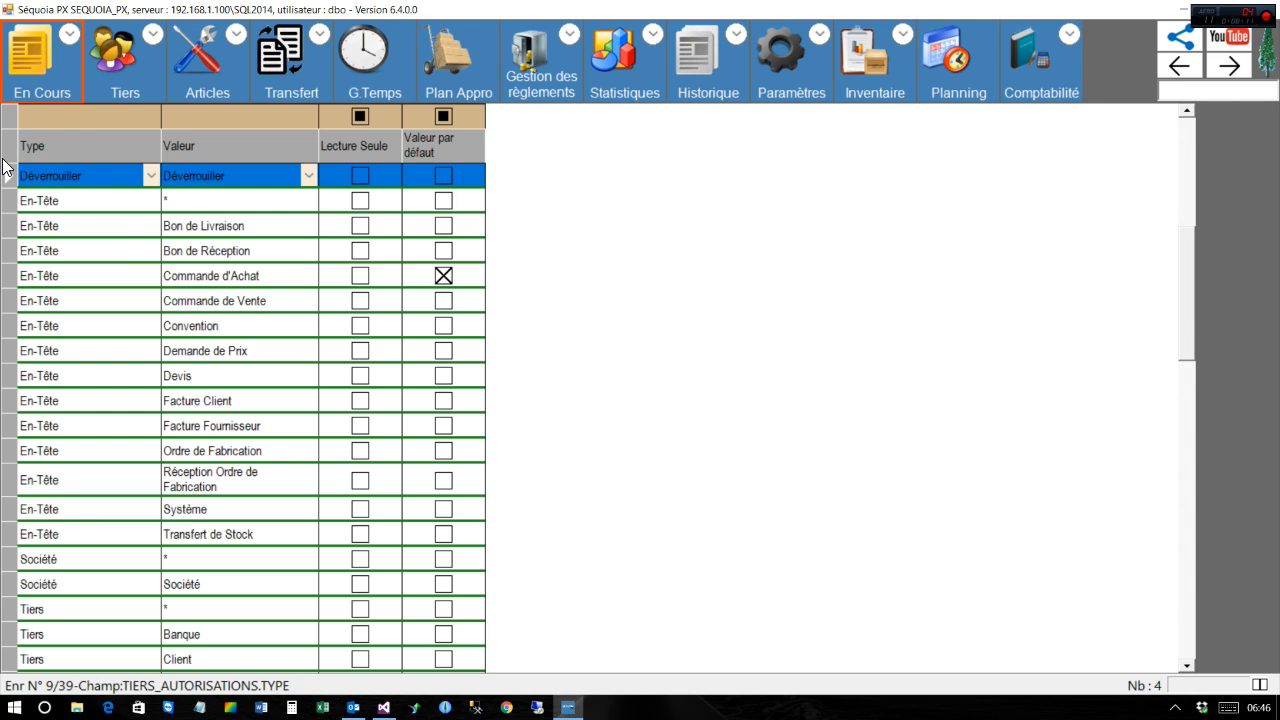
key(Down)
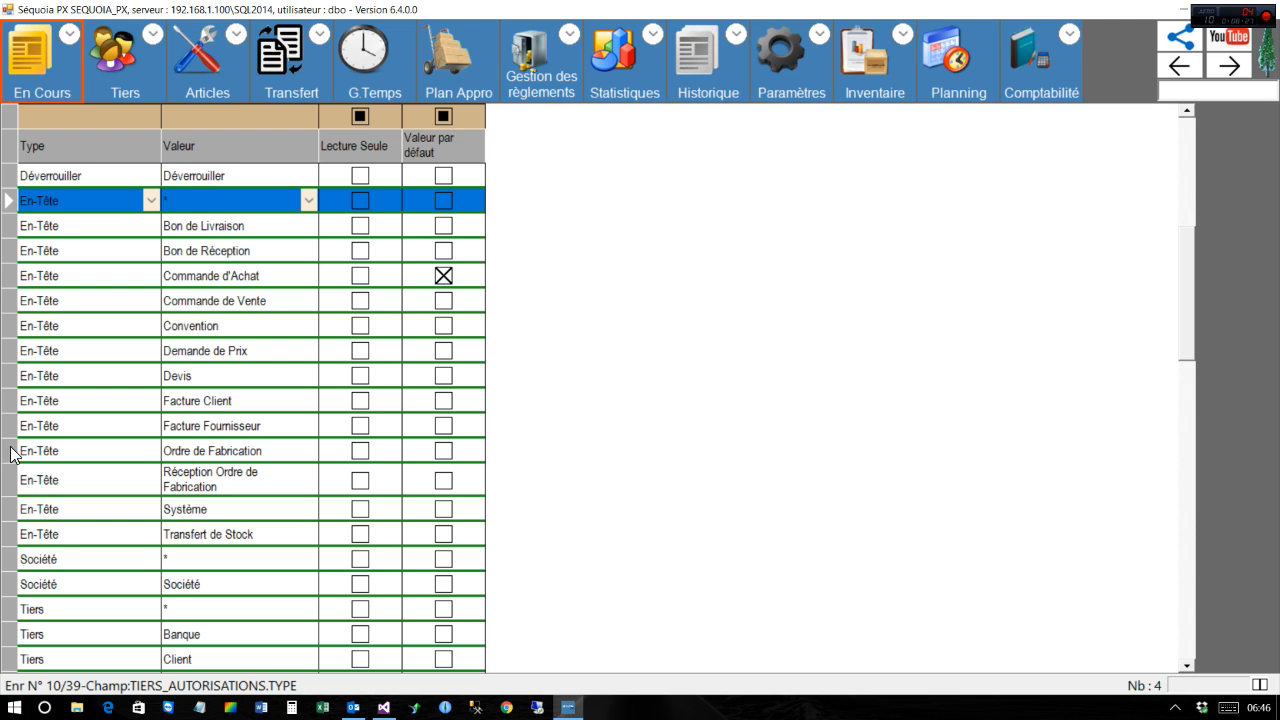
key(s)
key(s)
key(s)
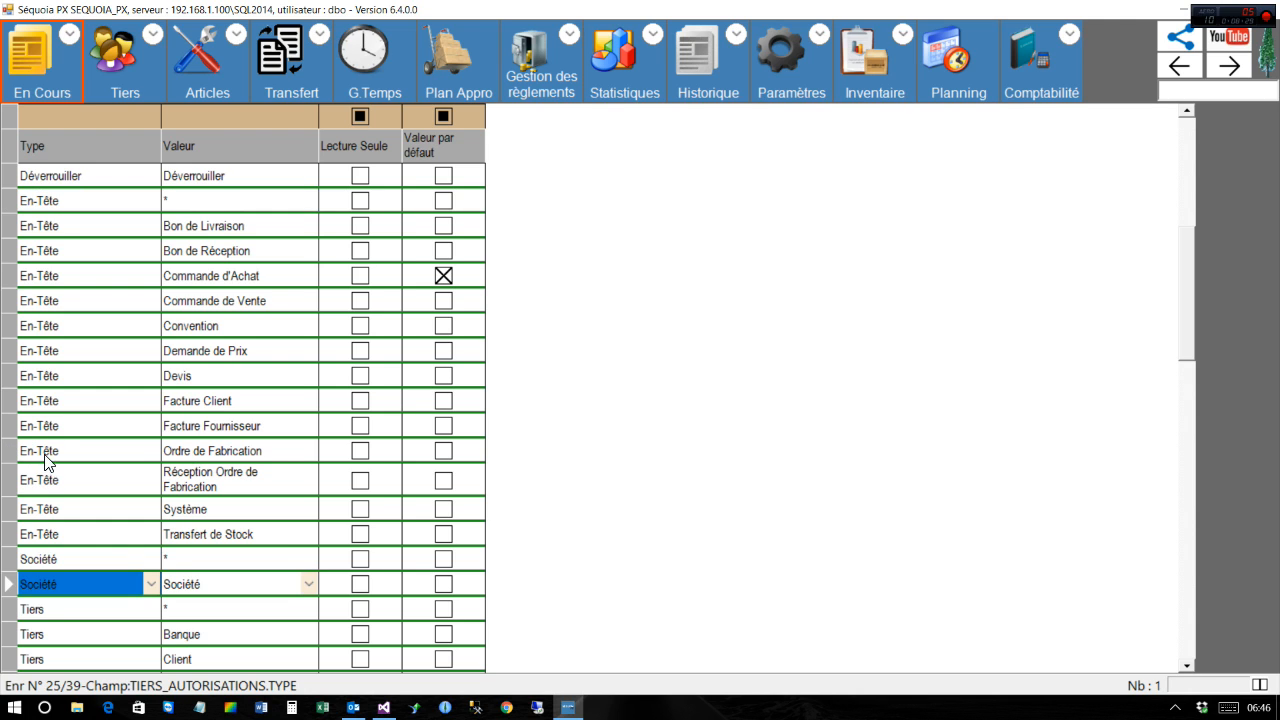
key(s)
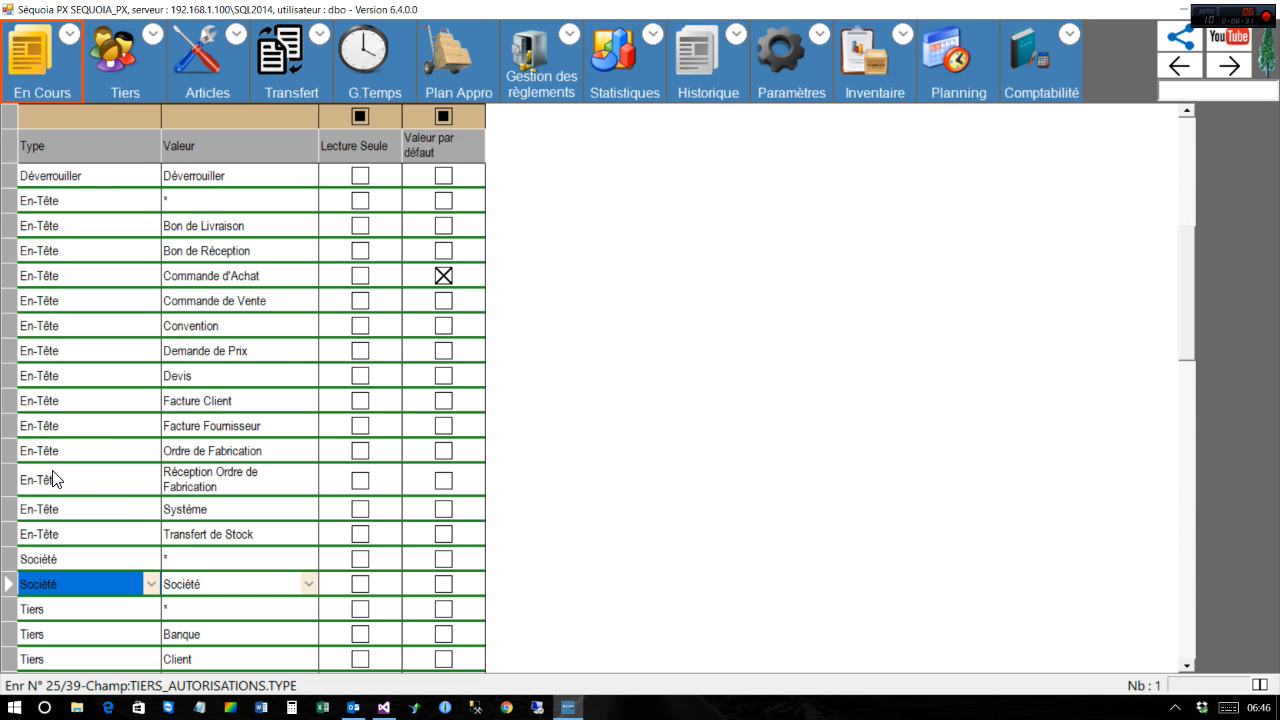